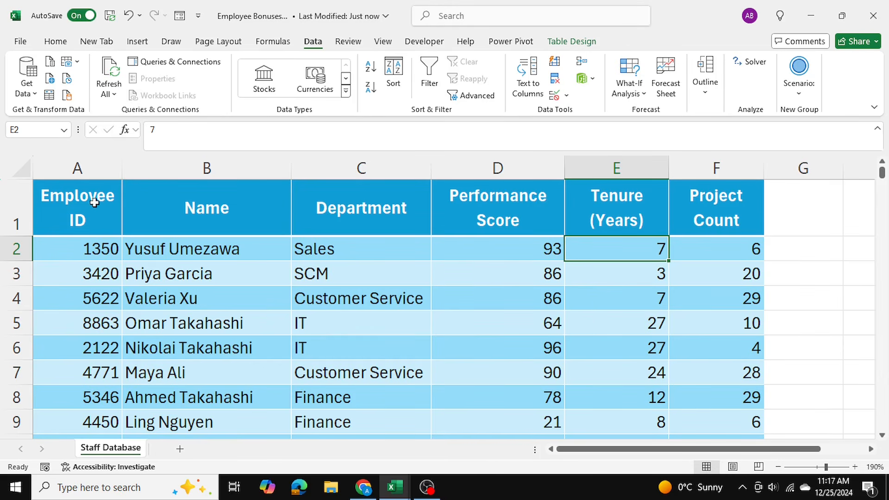
Examine the staff table's headers and its Department, Performance Score, Tenure (Years) and Project Count columns
left_click_drag(93, 199, 693, 355)
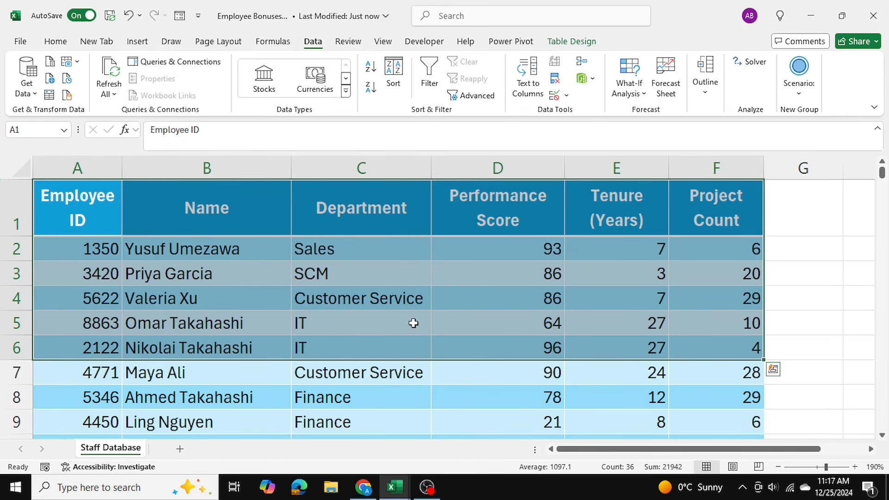
left_click(419, 389)
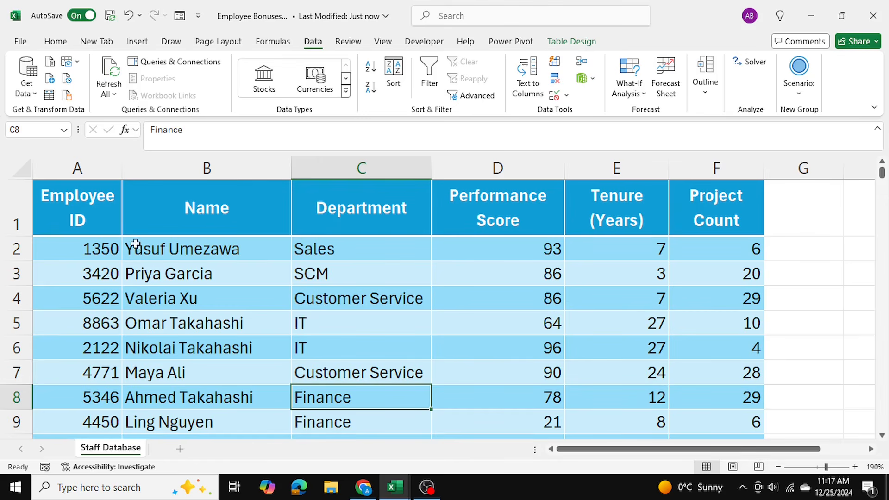
left_click_drag(104, 218, 754, 329)
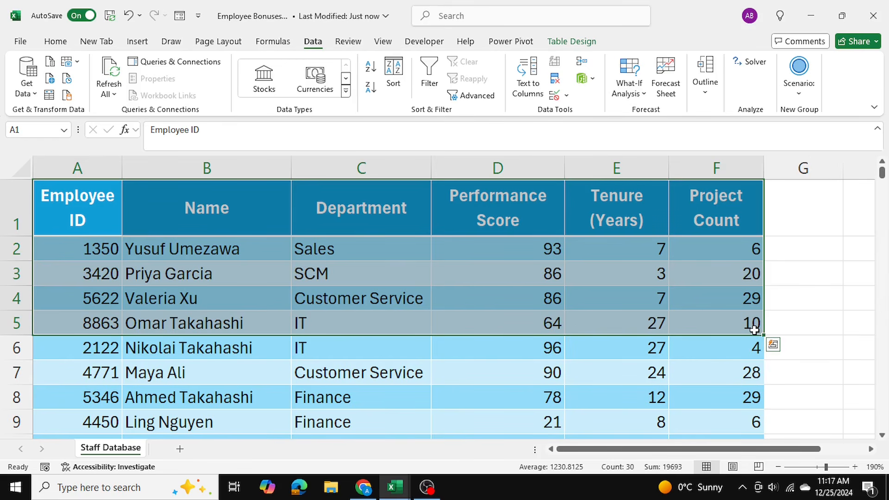
left_click(405, 196)
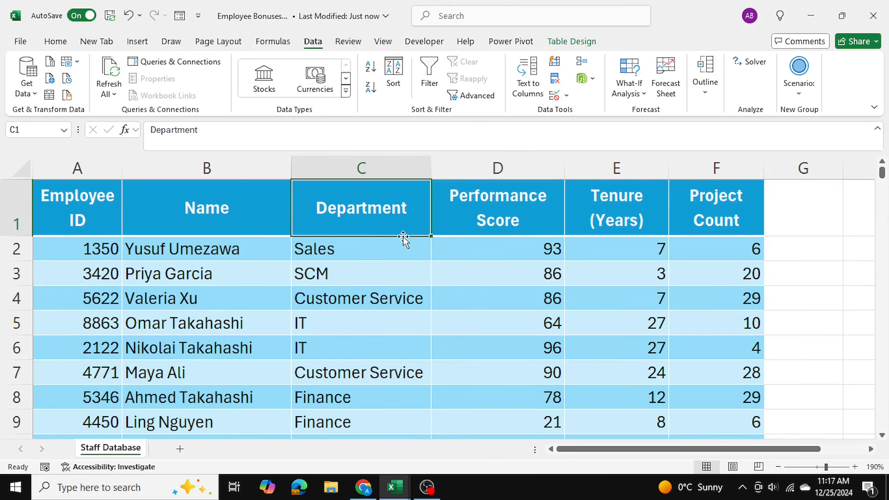
left_click(394, 248)
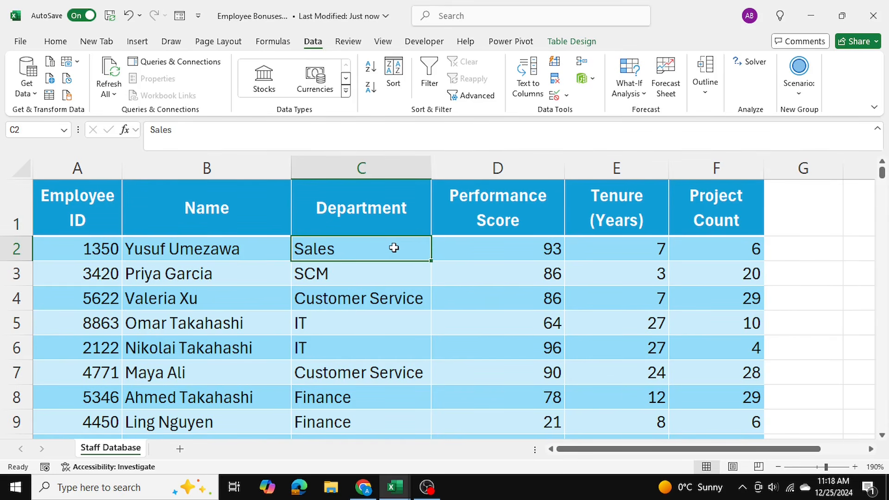
left_click(388, 298)
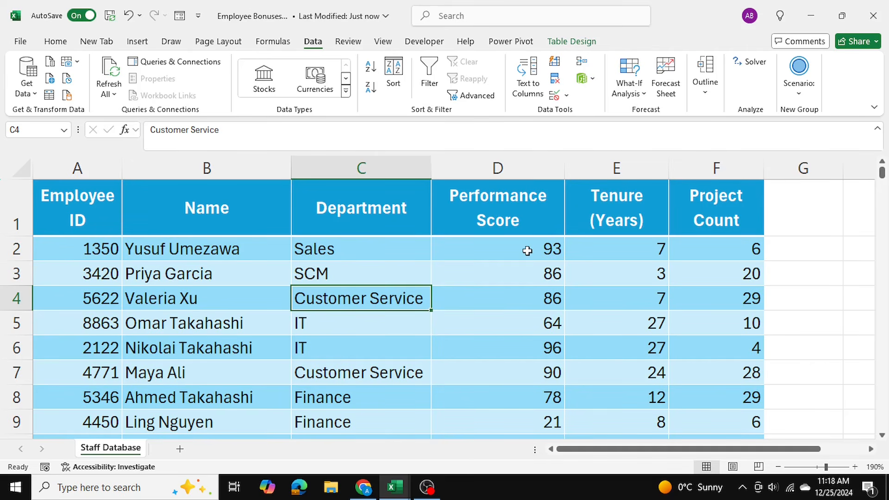
left_click_drag(527, 250, 534, 328)
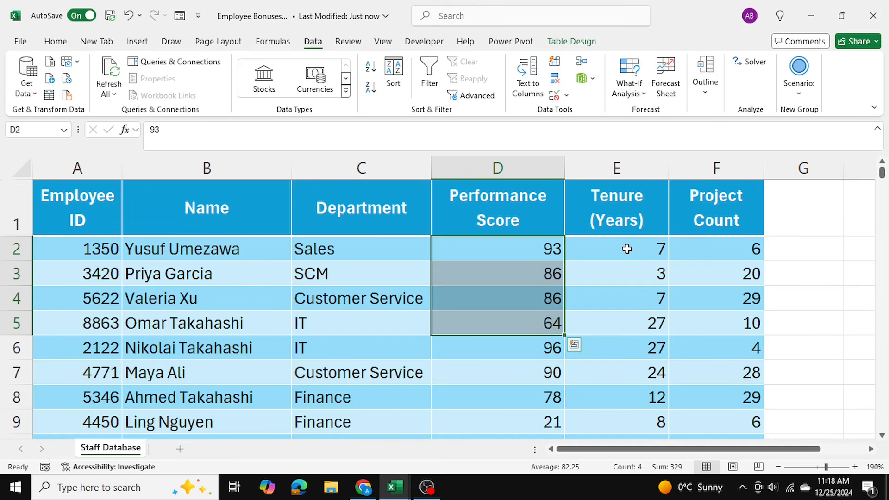
left_click_drag(627, 249, 627, 369)
scroll(627, 369, "down", 5)
left_click(629, 323)
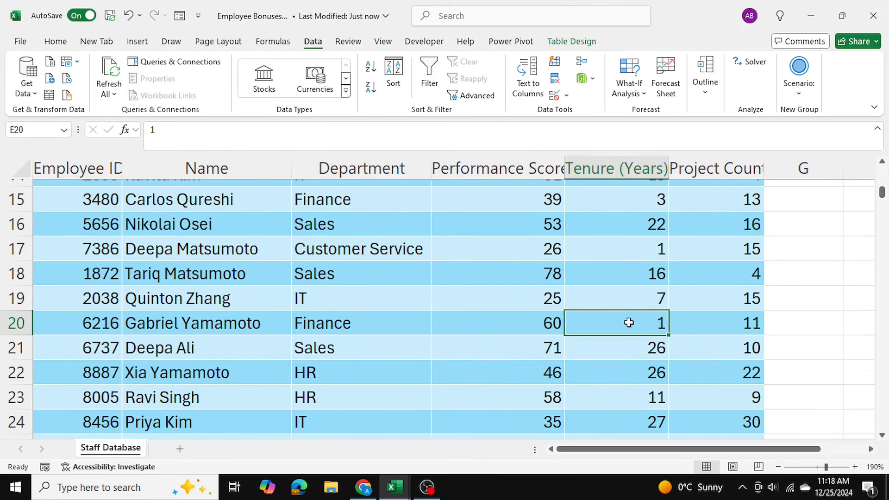
scroll(628, 322, "down", 12)
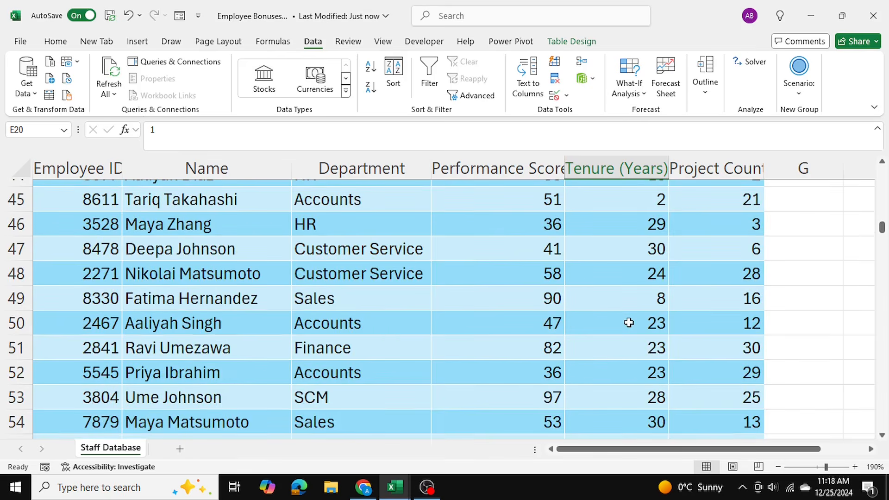
scroll(629, 323, "down", 1)
scroll(629, 322, "up", 18)
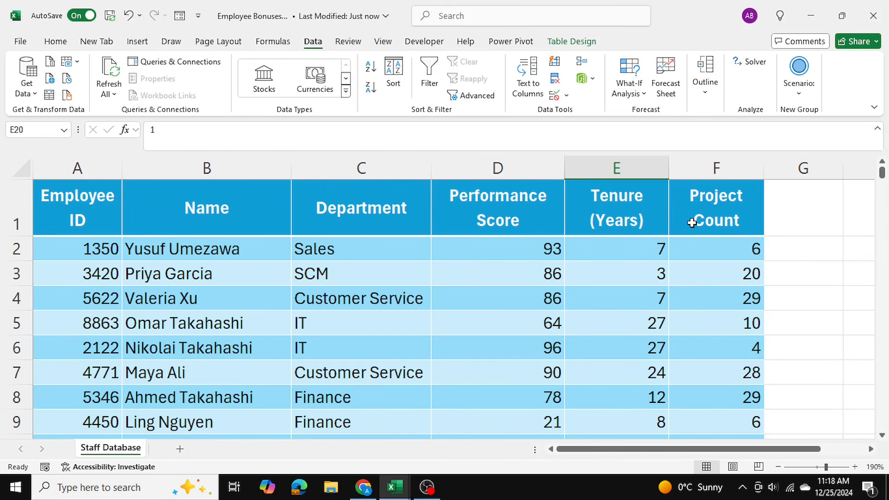
left_click(708, 249)
left_click(606, 256)
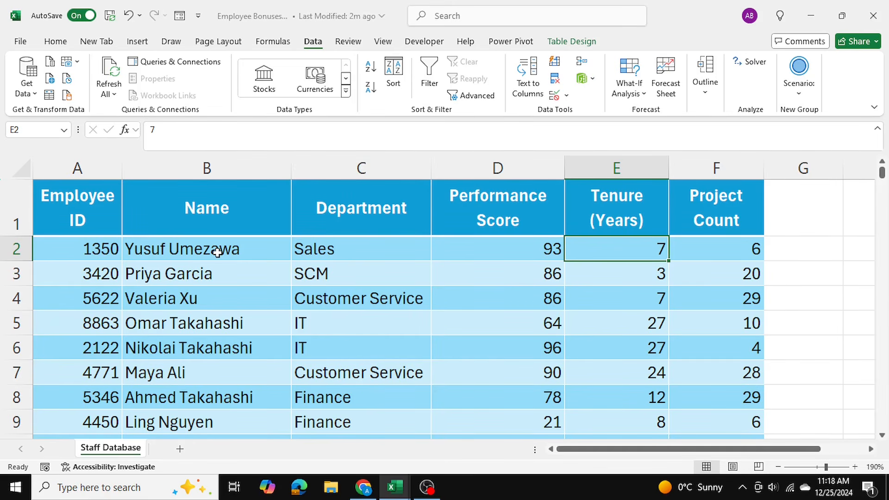
left_click_drag(328, 251, 700, 324)
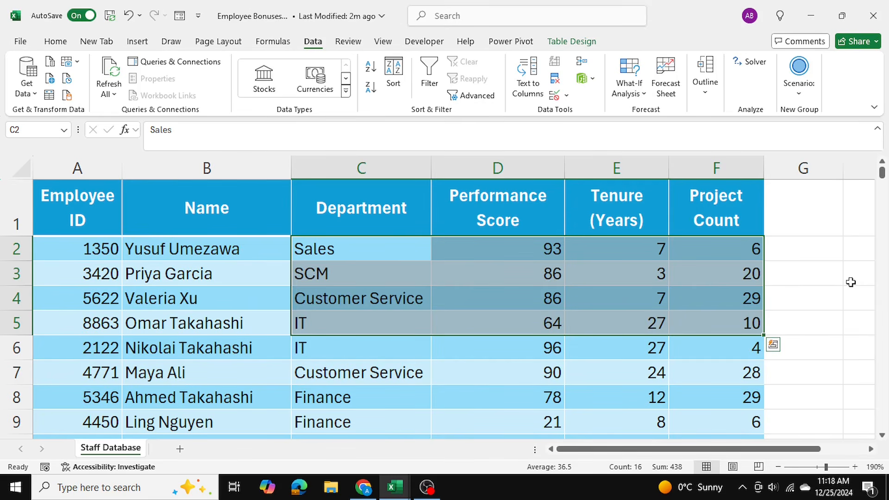
Begin an OR formula in cell G2 whose first condition tests whether the row's Department equals "Sales"
left_click_drag(799, 453, 829, 455)
left_click(715, 210)
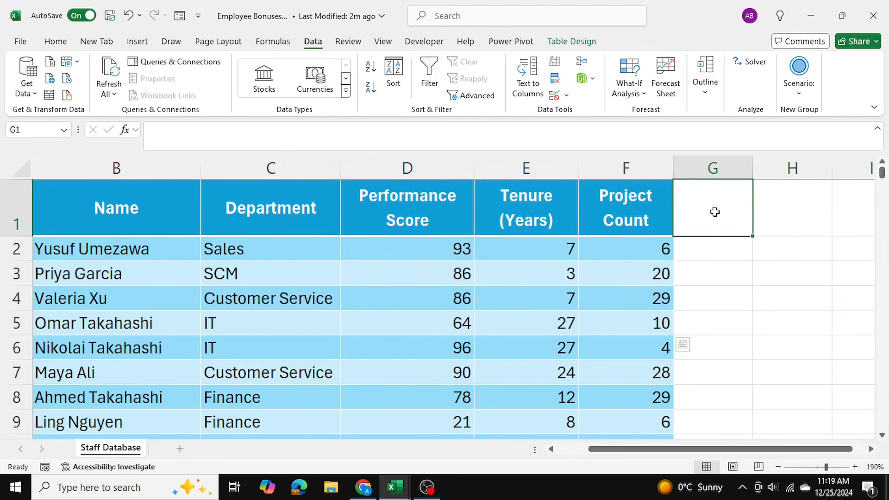
left_click(717, 252)
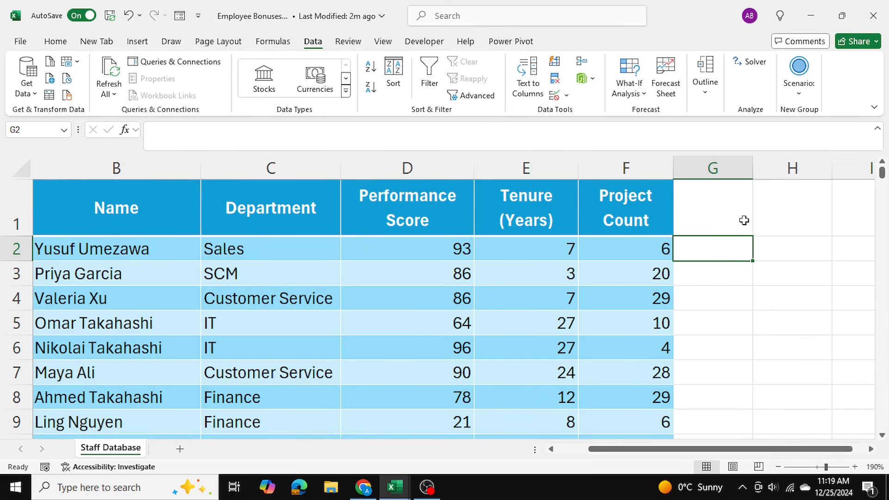
left_click(721, 215)
left_click(725, 249)
type("=")
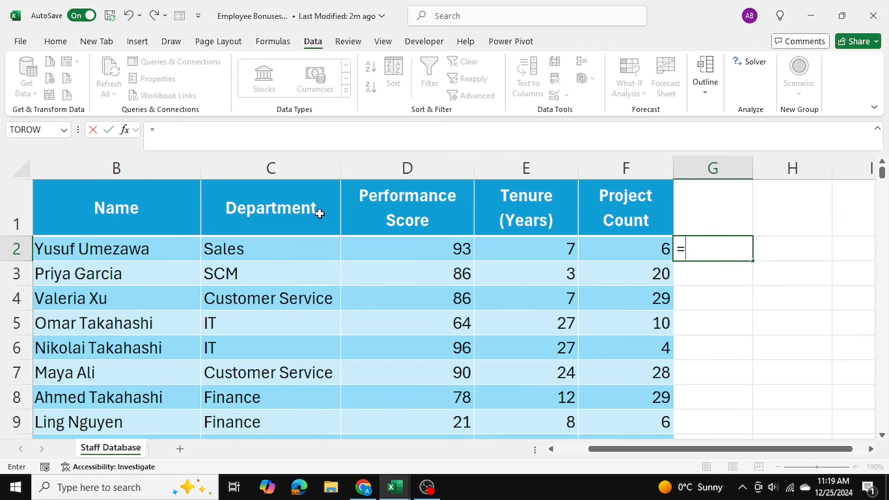
type("or(")
left_click(284, 254)
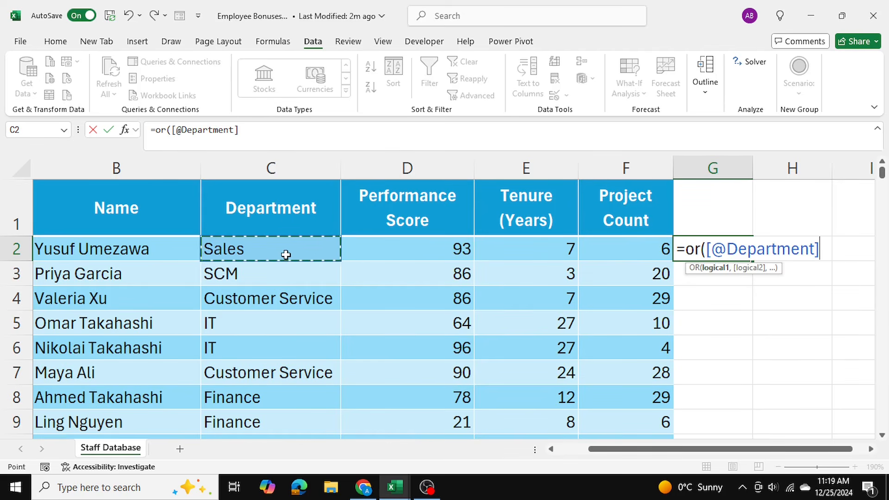
type("=\"S")
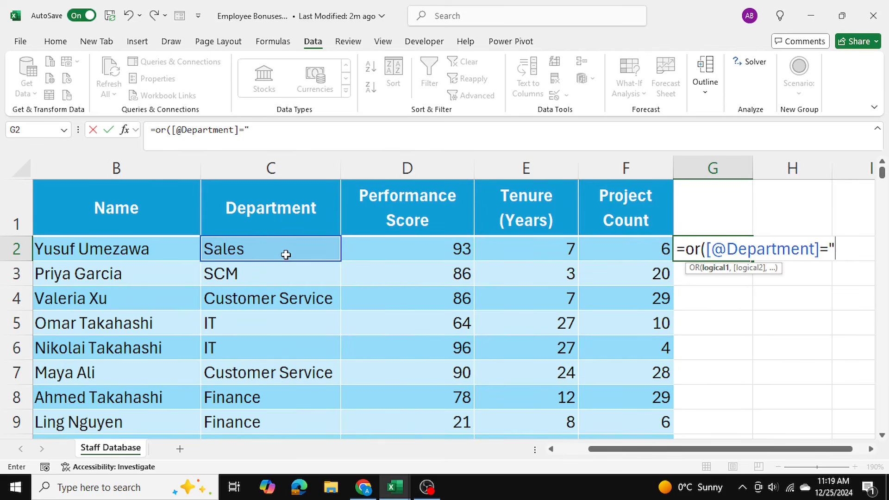
type("ales")
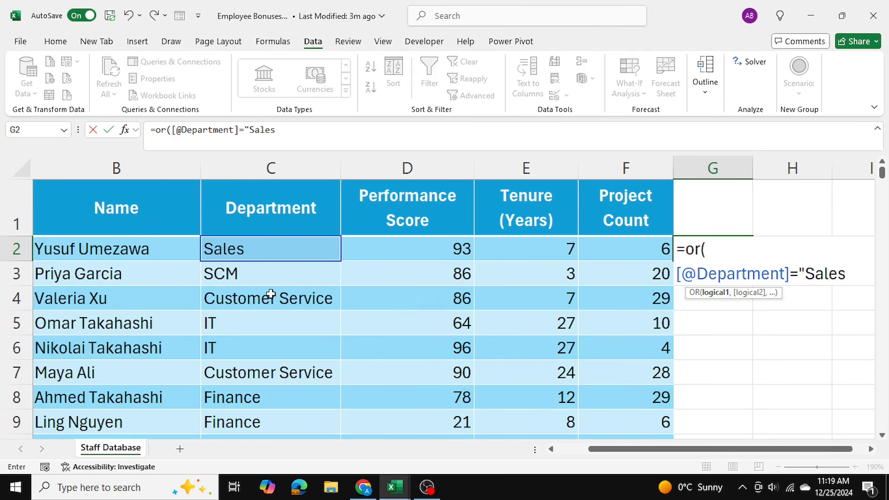
type("\",")
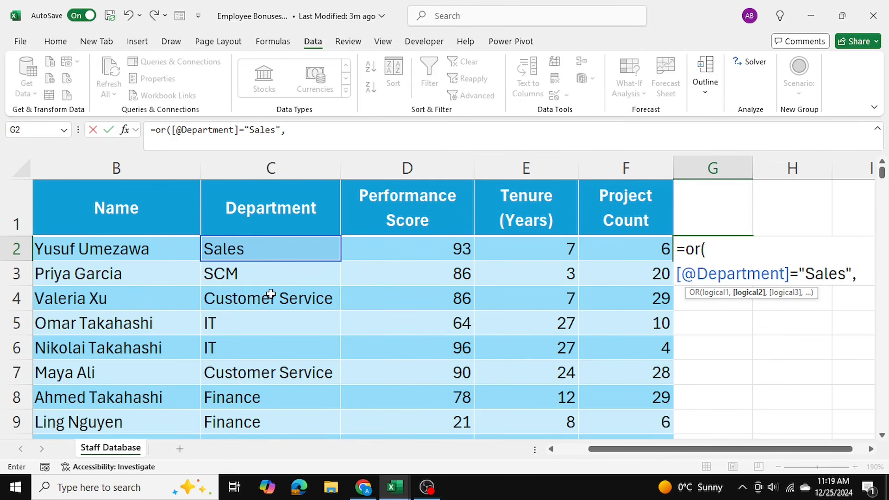
Add a second OR condition testing whether Department equals "Customer Service", complete the formula in G2 and check it against the row's department
left_click(274, 251)
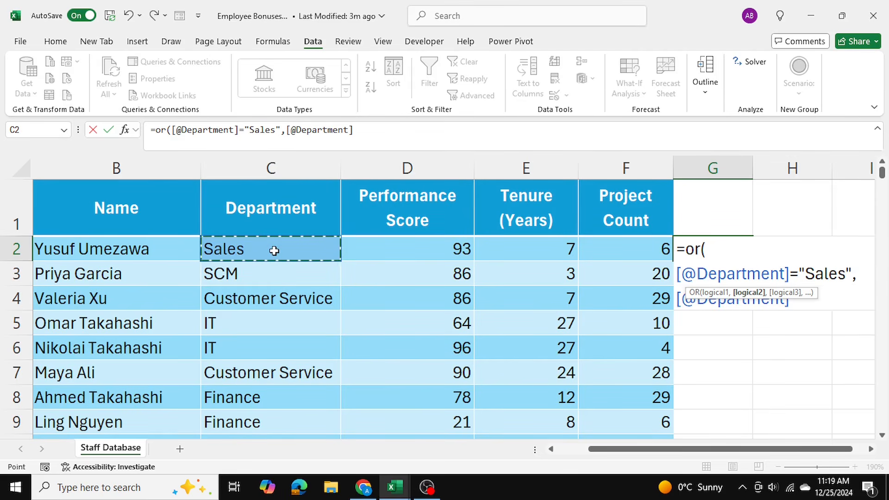
type("=")
type("\"C")
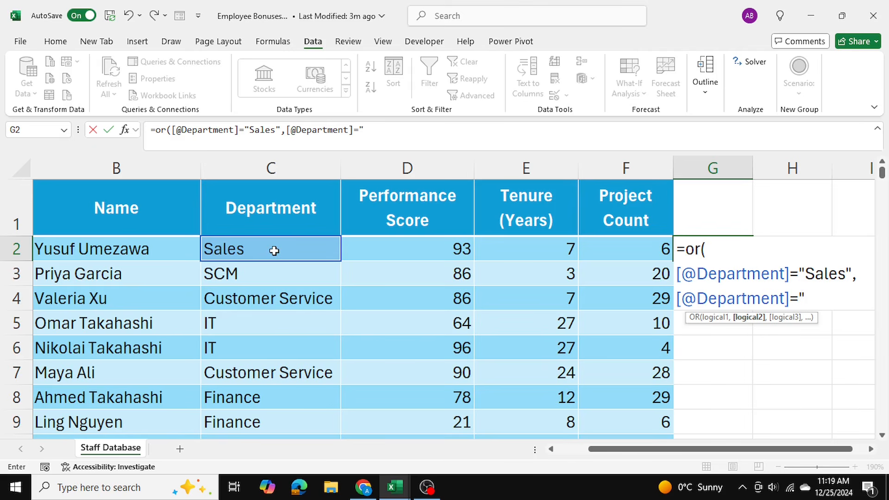
type("usto")
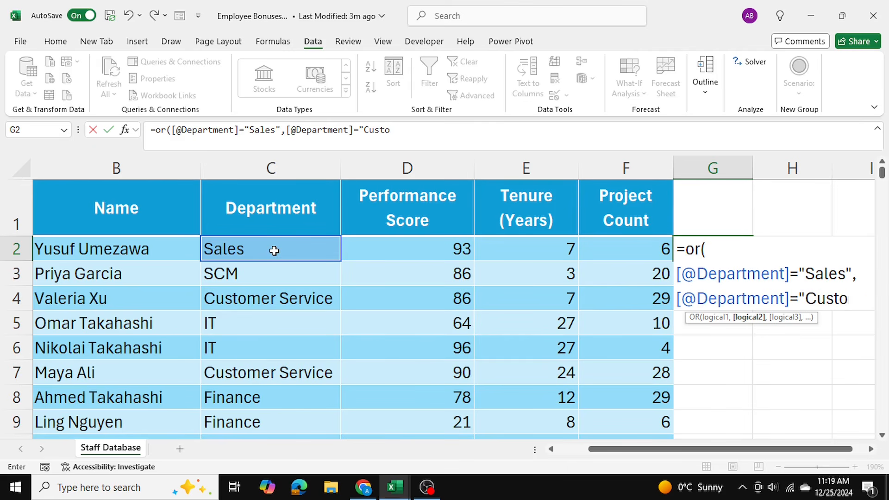
type("mer Service\")")
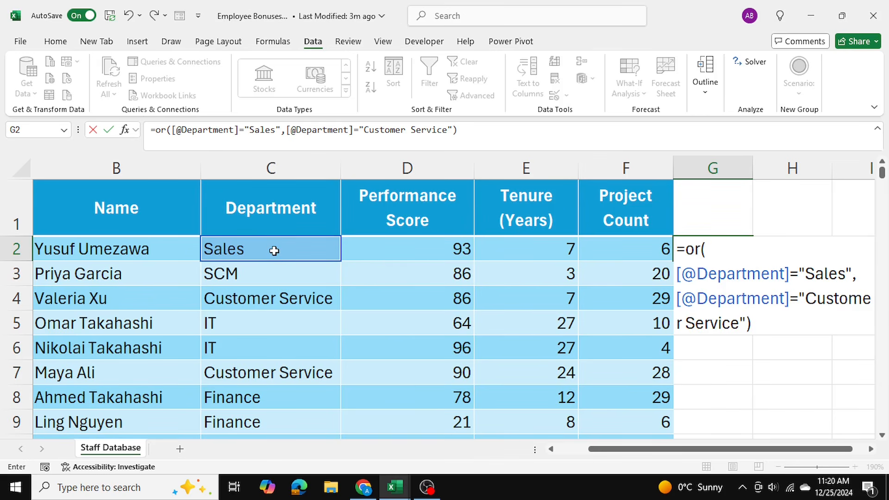
key("Return")
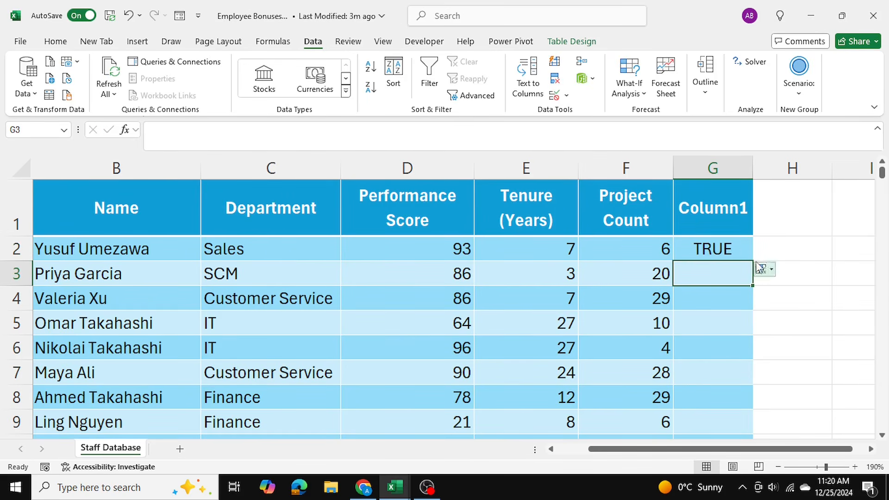
left_click(717, 248)
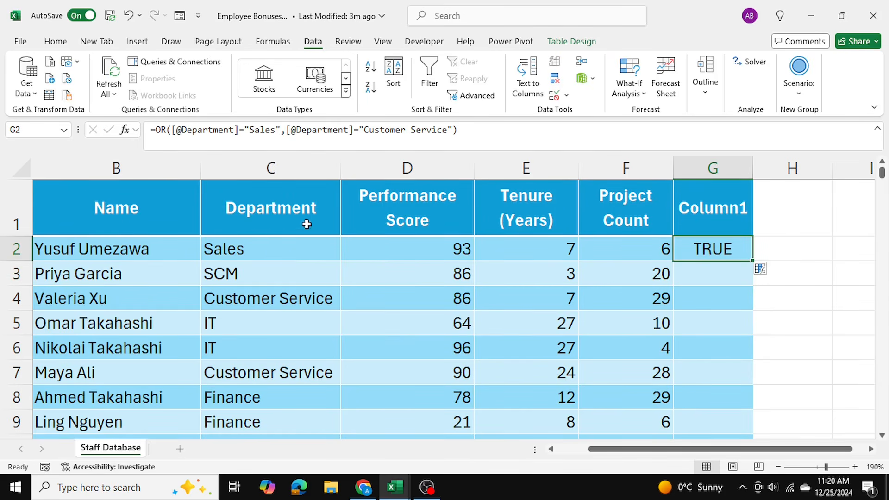
left_click(259, 249)
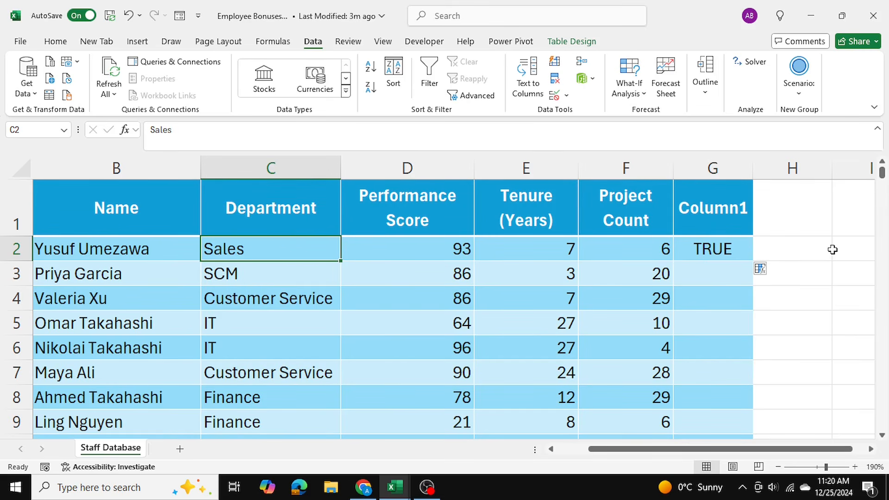
Enter a formula in cell H2 testing whether the row's Performance Score is greater than or equal to 85
left_click(816, 248)
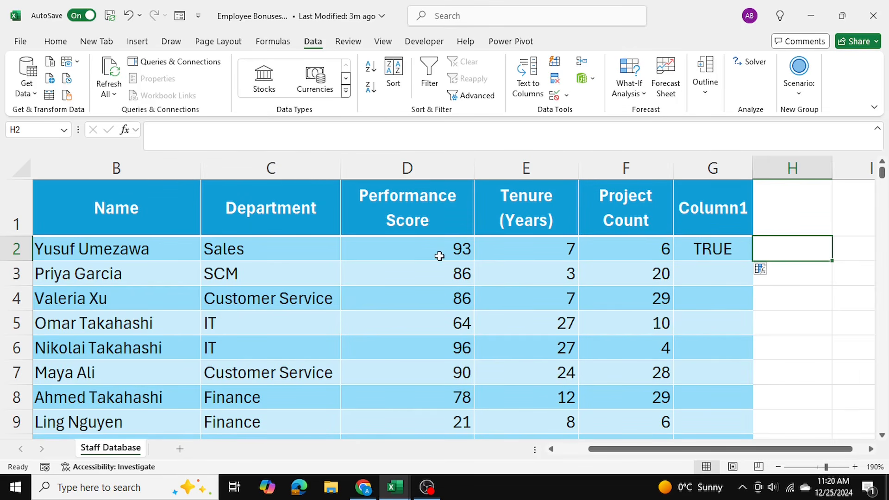
type("=")
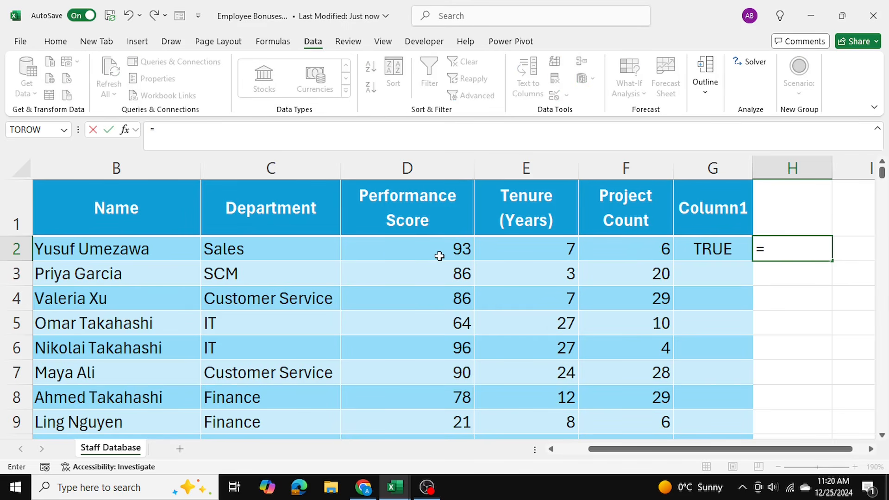
left_click(439, 256)
type(">=")
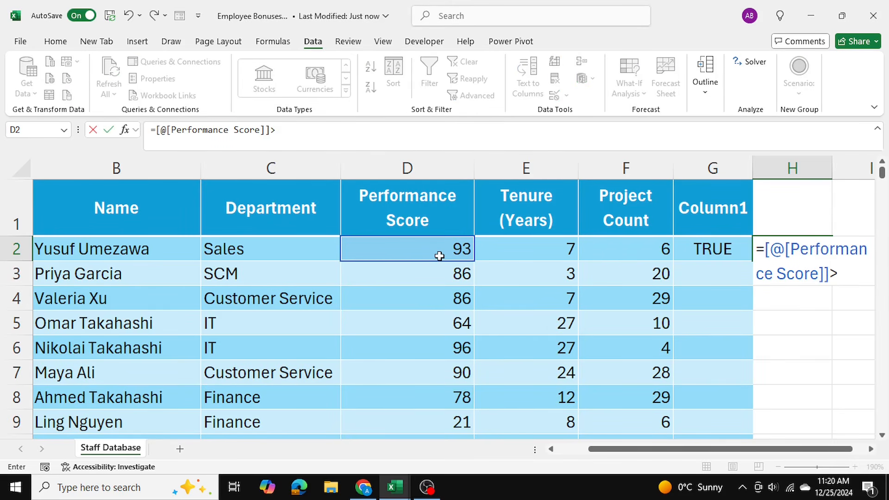
type("85")
key("Return")
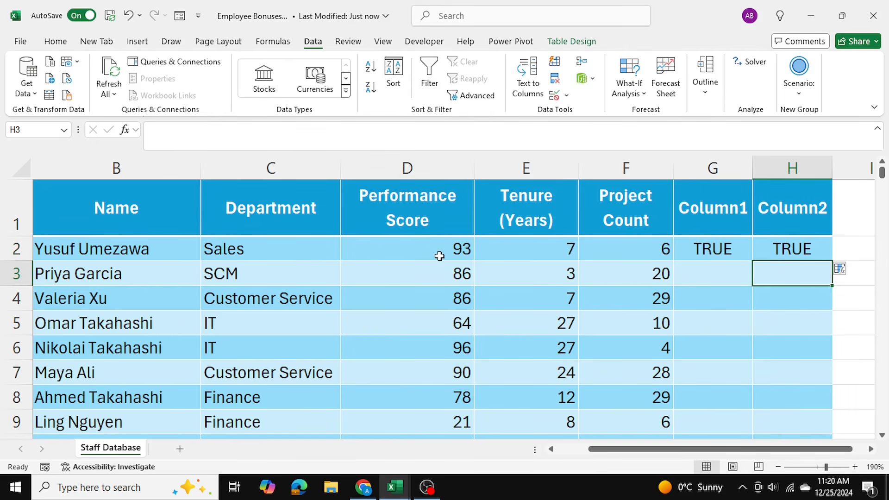
left_click(439, 256)
Enter a formula in cell I2 testing whether the row's Tenure (Years) is greater than or equal to 1
left_click_drag(698, 448, 713, 452)
left_click(835, 248)
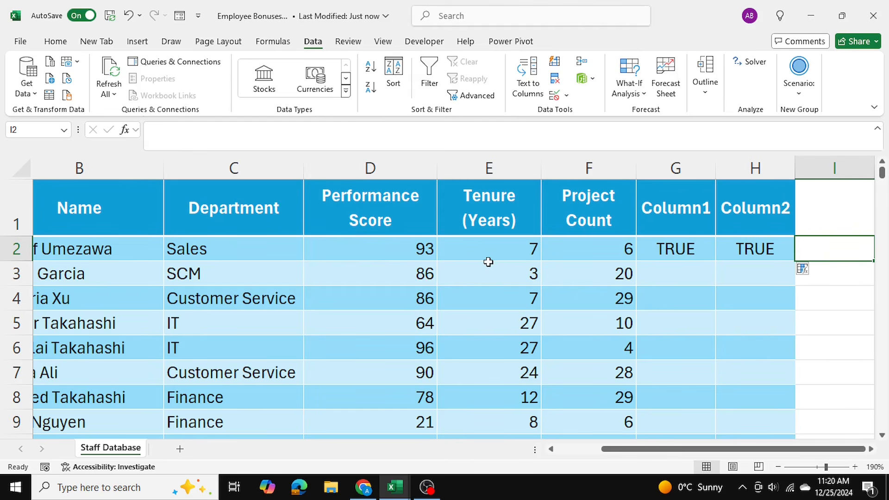
type("=")
left_click(483, 250)
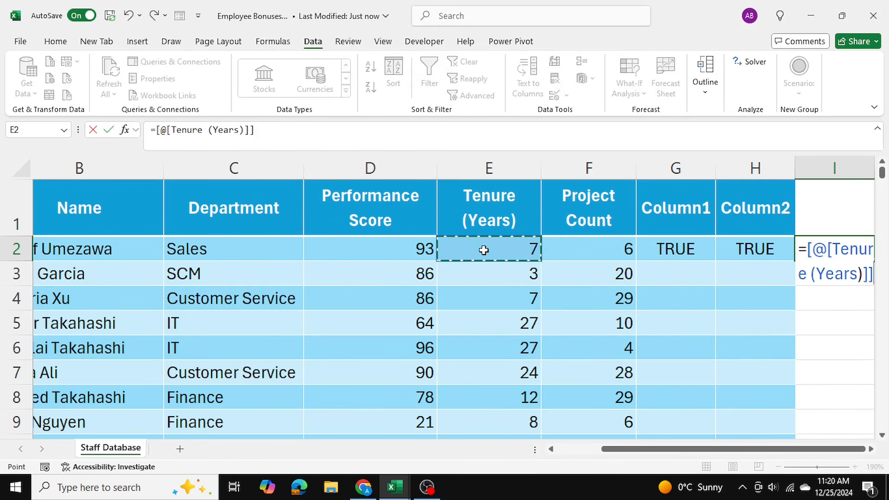
type(">=1")
key("Return")
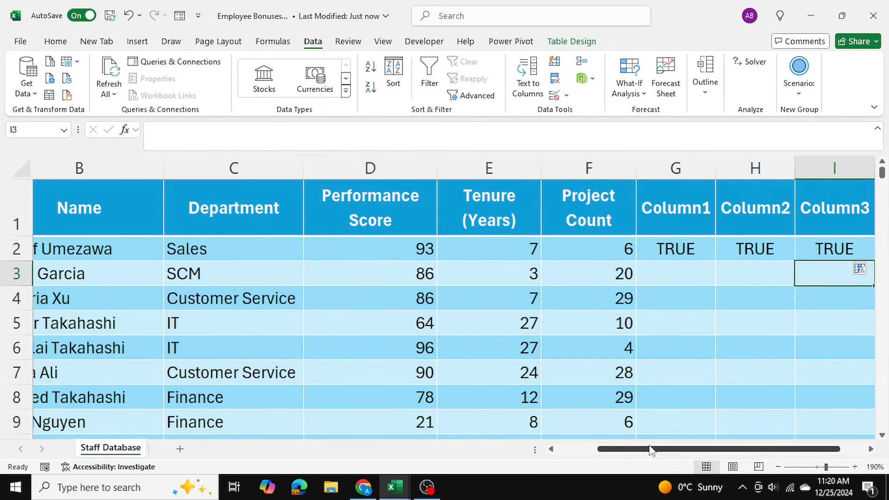
Enter a formula in cell J2 dividing the row's Project Count by its Tenure (Years)
left_click_drag(653, 453, 679, 452)
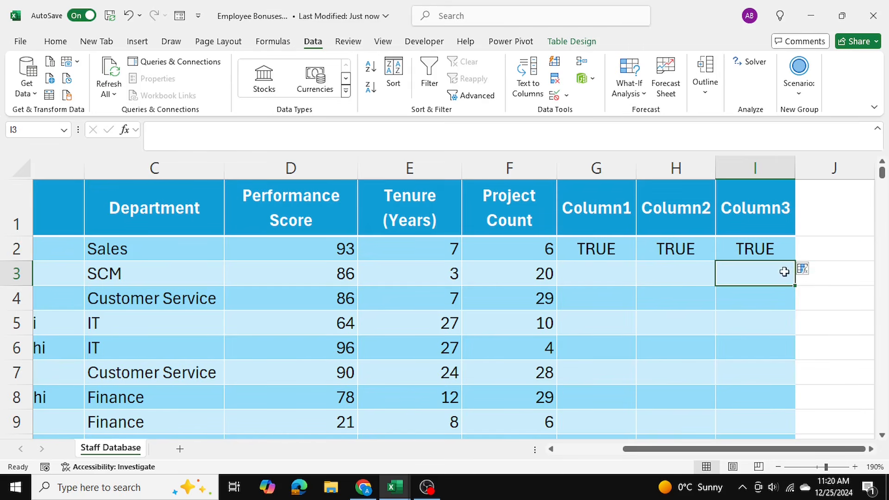
left_click(820, 248)
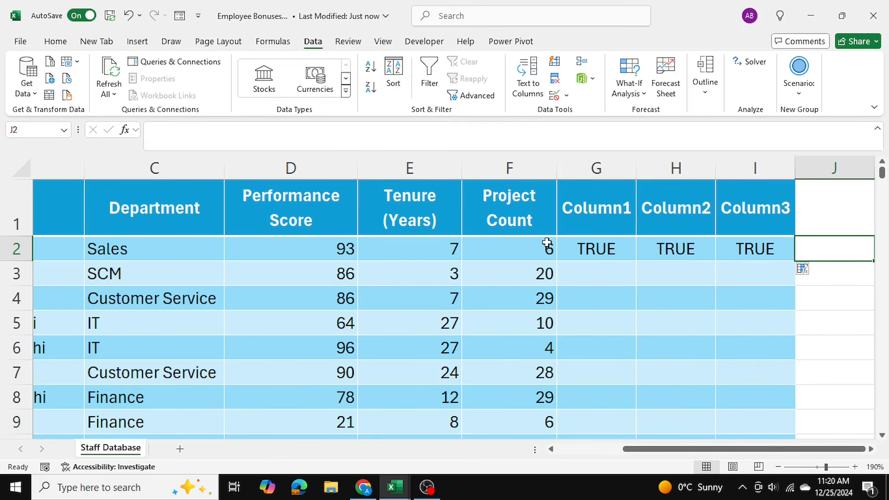
type("=[@[Project Count")
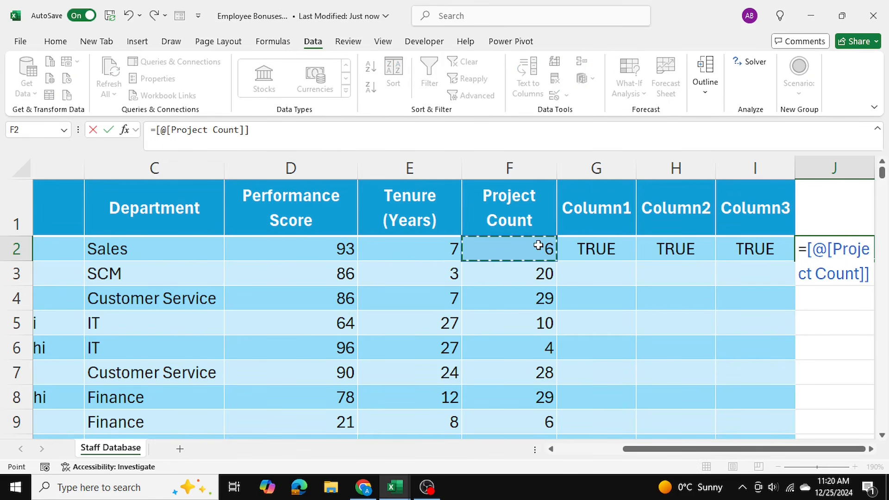
type("/")
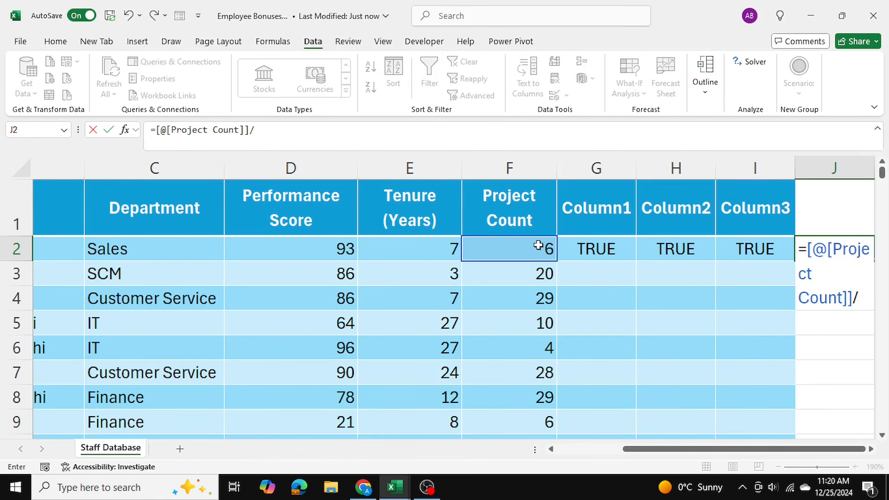
left_click(455, 253)
key("Return")
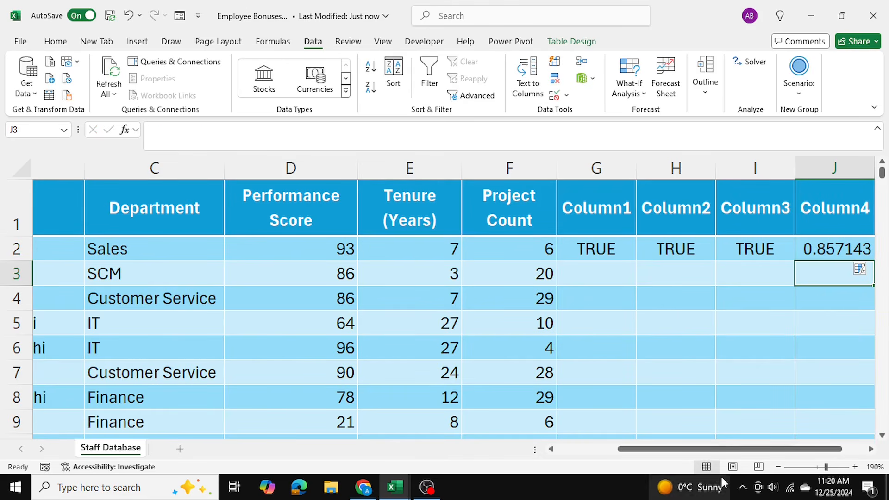
Enclose the division in J2 in parentheses and extend the formula to test whether it is greater than or equal to 2
left_click_drag(717, 451, 742, 452)
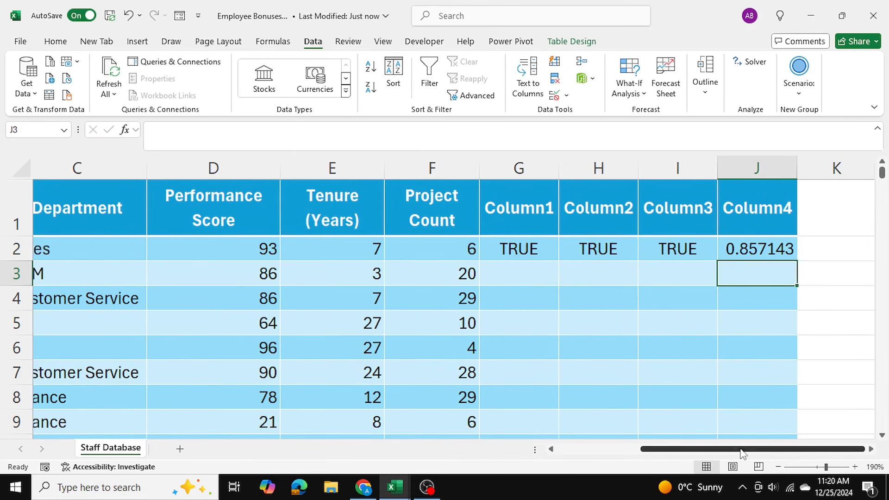
left_click(762, 251)
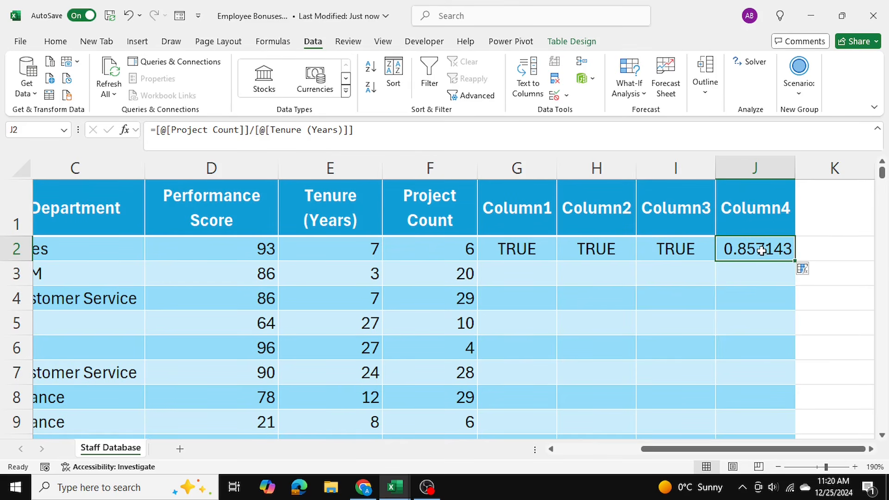
left_click(156, 130)
type("(")
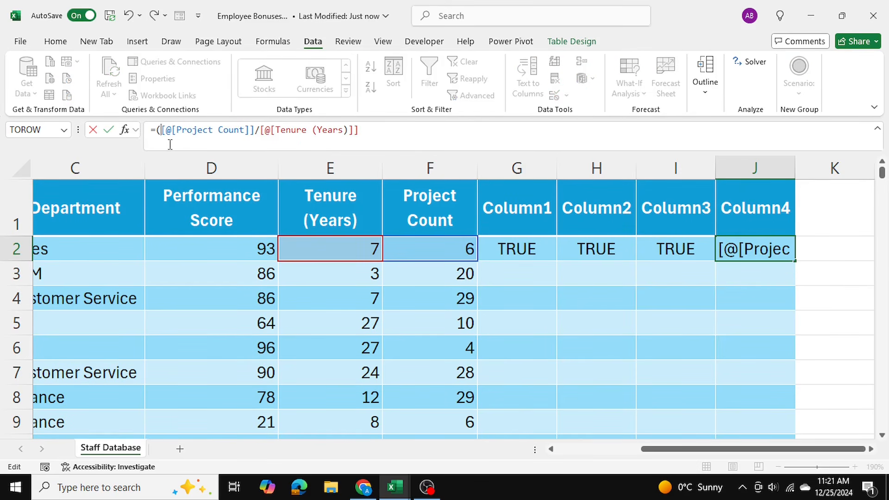
left_click(373, 136)
type(")")
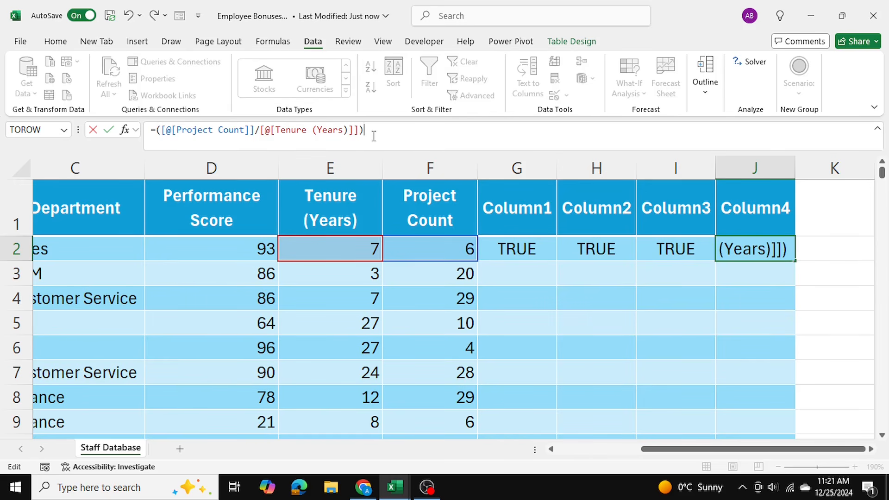
type(">")
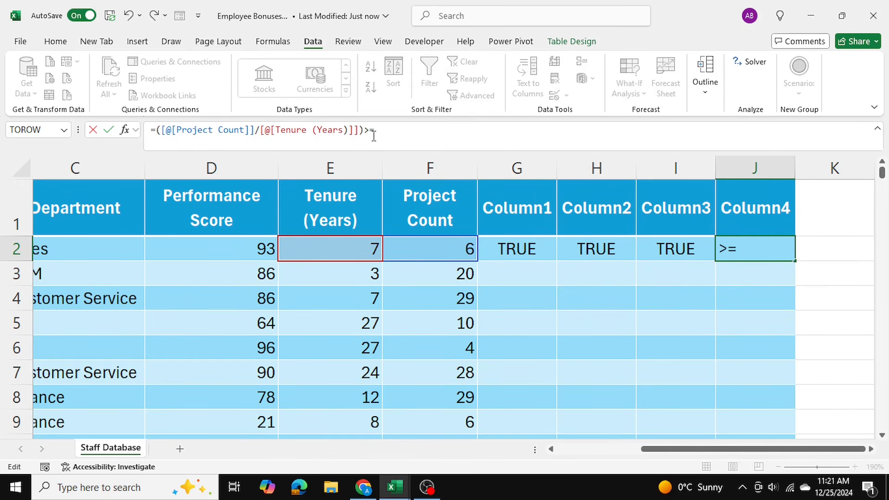
type("=2")
key("Return")
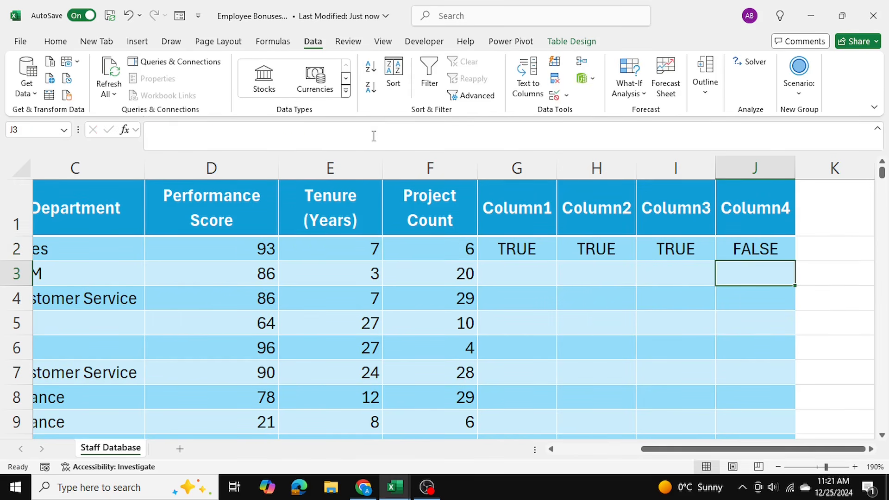
Check the J2 result against the row's tenure and project count, and review the four test results in G2:J2
left_click(439, 248)
left_click(349, 248)
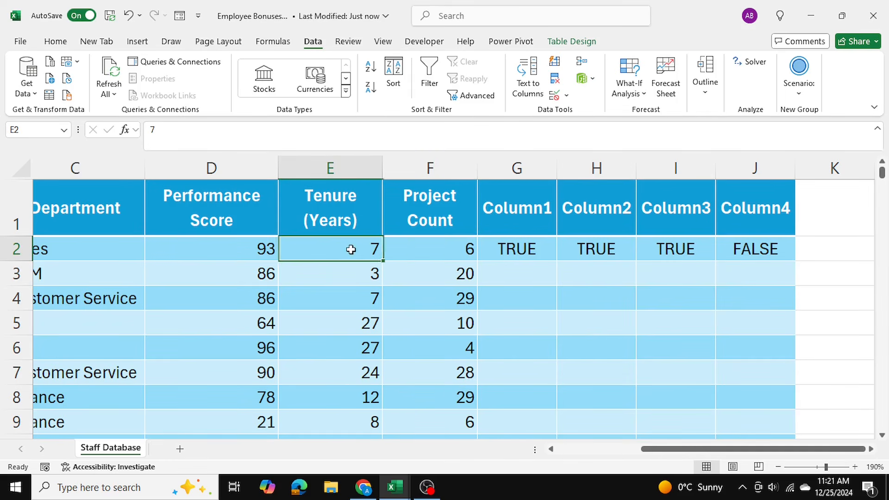
left_click(460, 253)
key("Right")
key("Right")
key("Right")
key("Right")
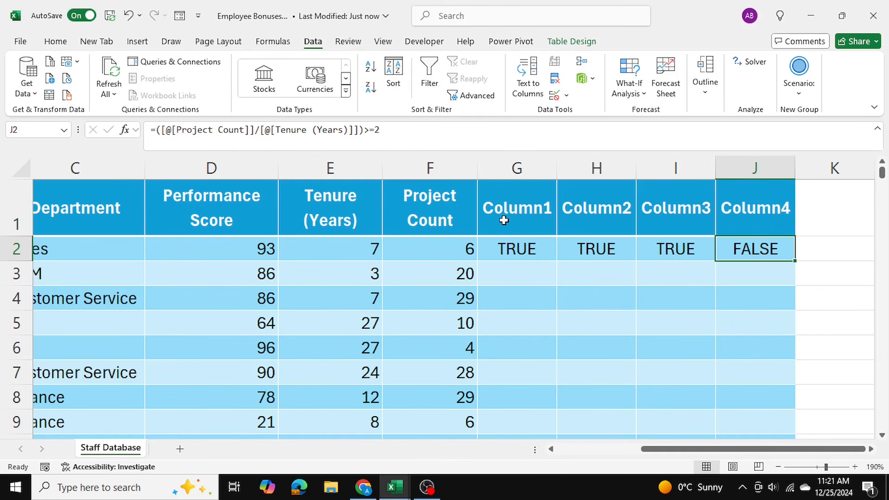
left_click_drag(508, 246, 761, 254)
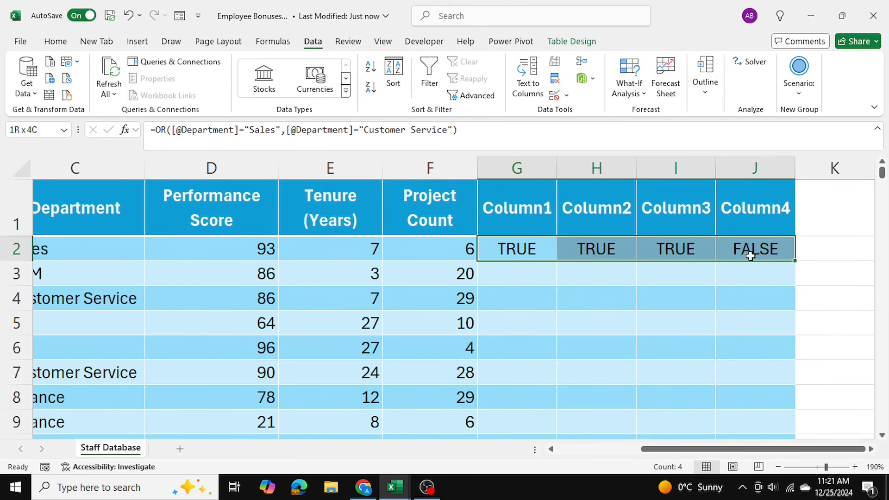
left_click_drag(511, 245, 721, 255)
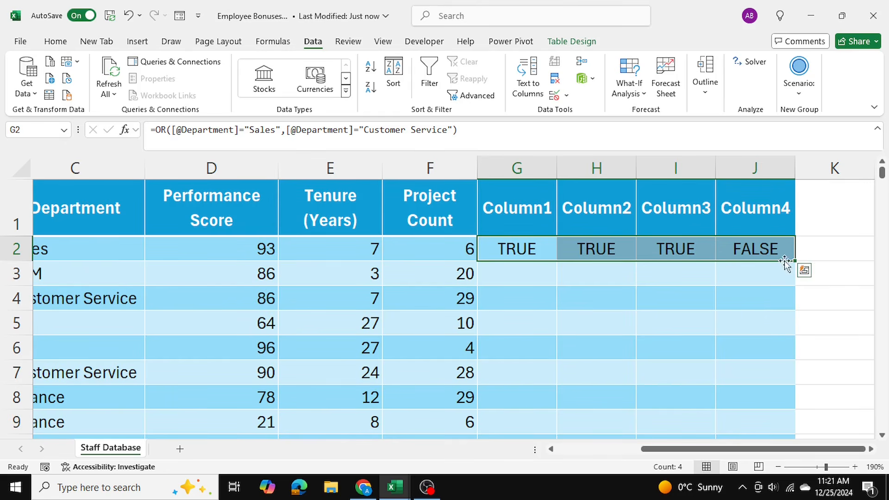
Enter an AND formula in cell K2 that combines the row's Column1, Column2, Column3 and Column4 results
left_click(841, 251)
key("F2")
type("=and(")
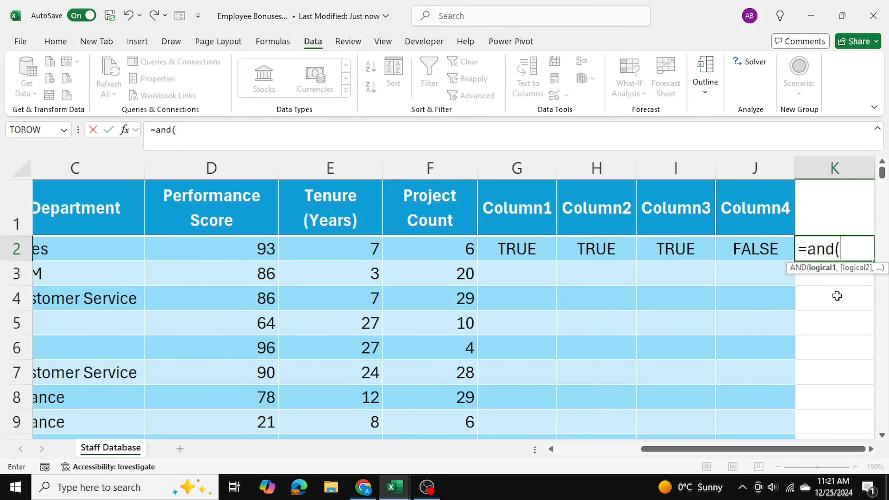
left_click(548, 257)
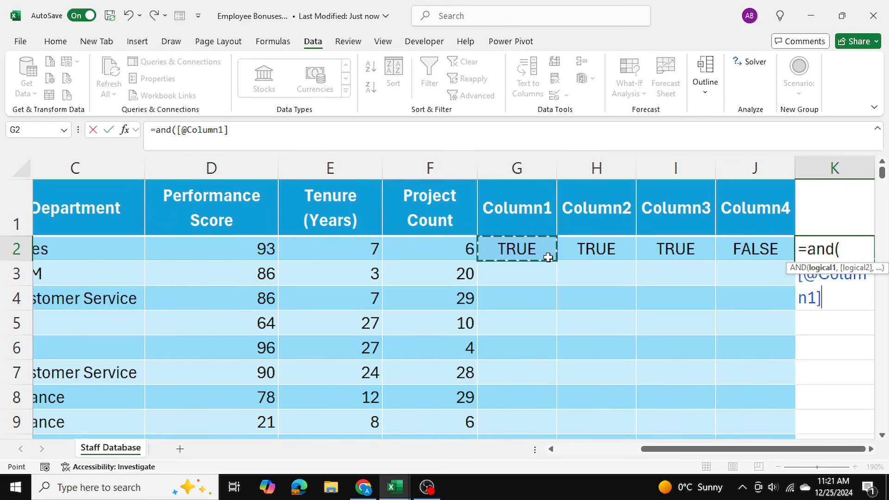
type(",")
left_click(597, 251)
type(",")
left_click(657, 247)
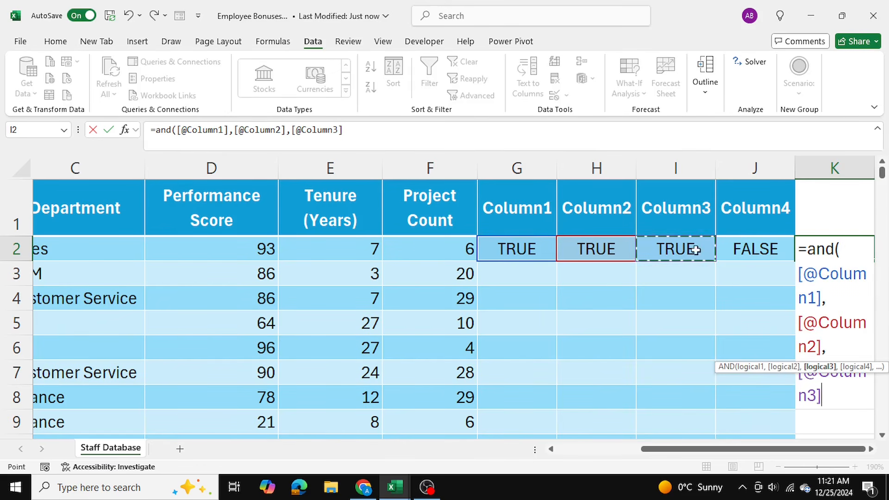
type(",")
left_click(755, 247)
type(")")
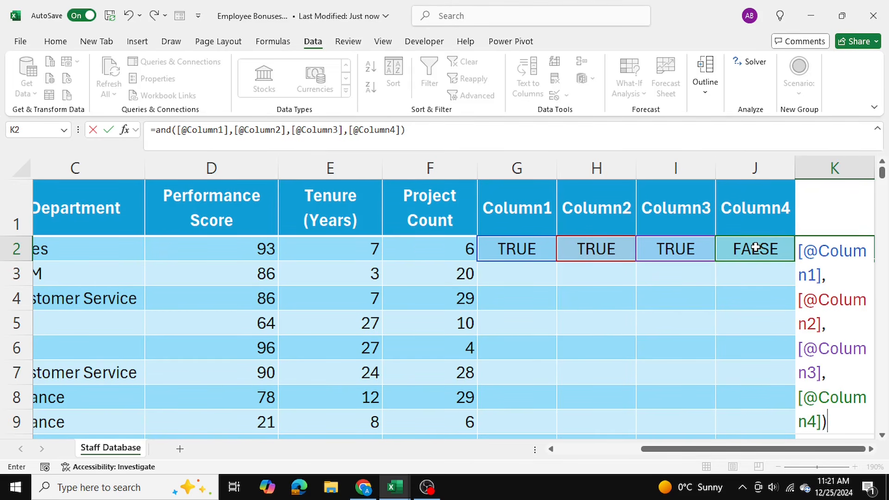
key("Return")
Compare the AND result in K2 with the four individual test results in G2:J2
left_click(805, 245)
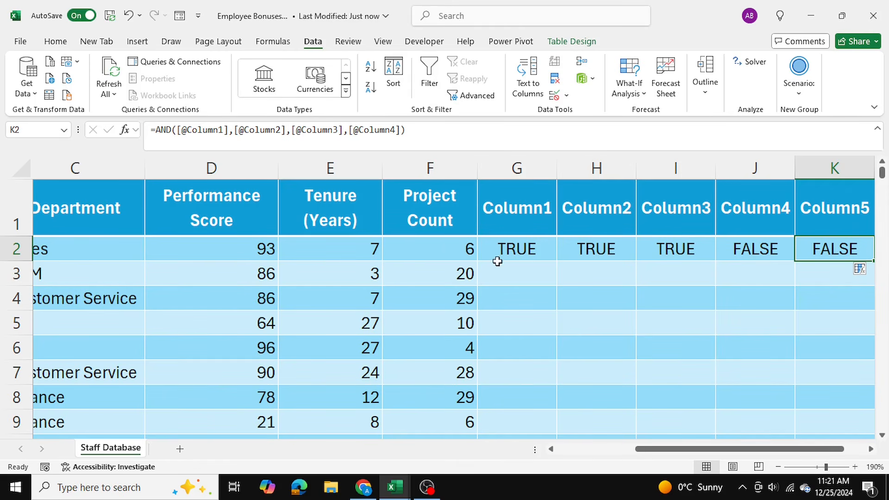
left_click_drag(496, 258, 744, 257)
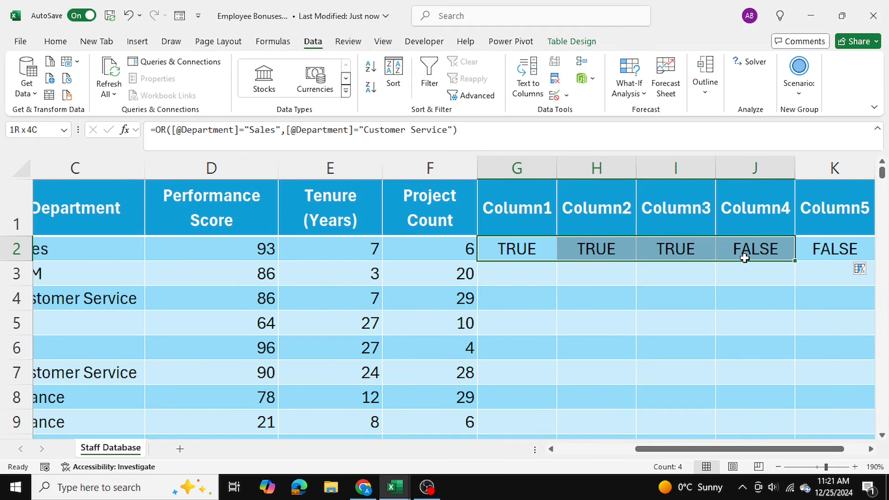
left_click(833, 252)
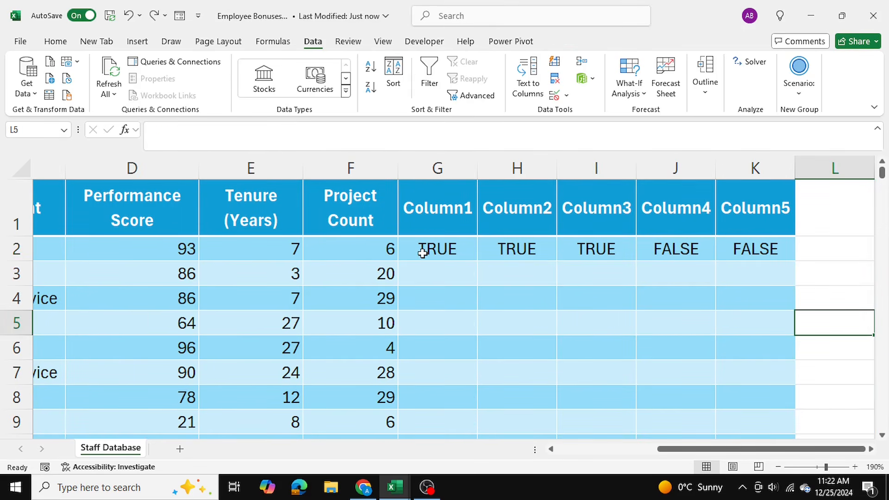
Fill the formulas in G2:K2 down through all rows of the staff table
left_click_drag(425, 253, 746, 252)
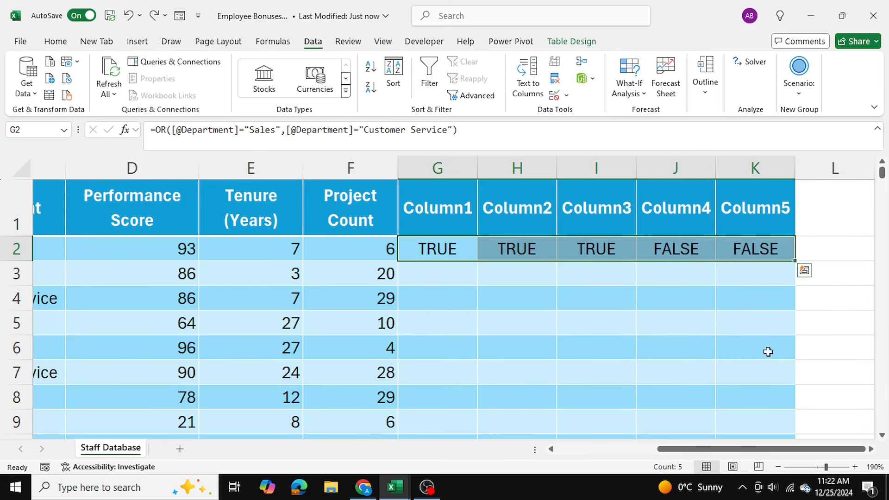
double_click(795, 260)
left_click(798, 271)
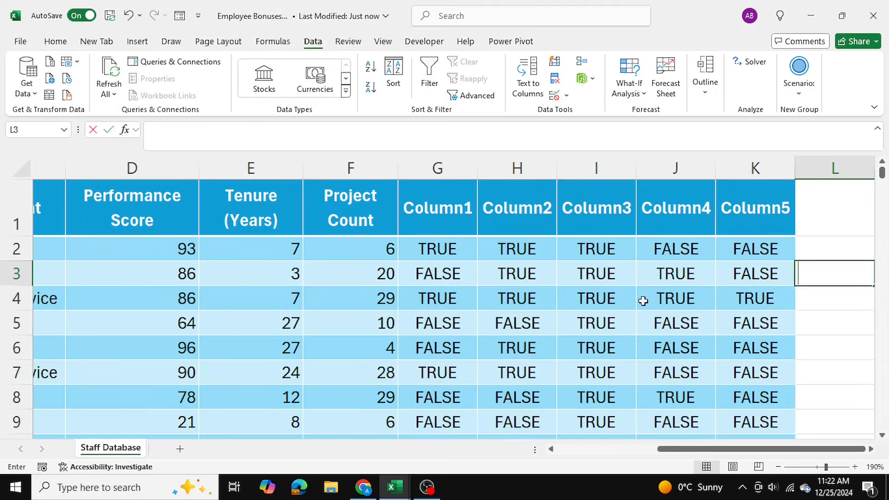
Look through the filled test results for errors and inspect the Column4 formula in row 12
scroll(523, 304, "down", 4)
scroll(528, 306, "up", 1)
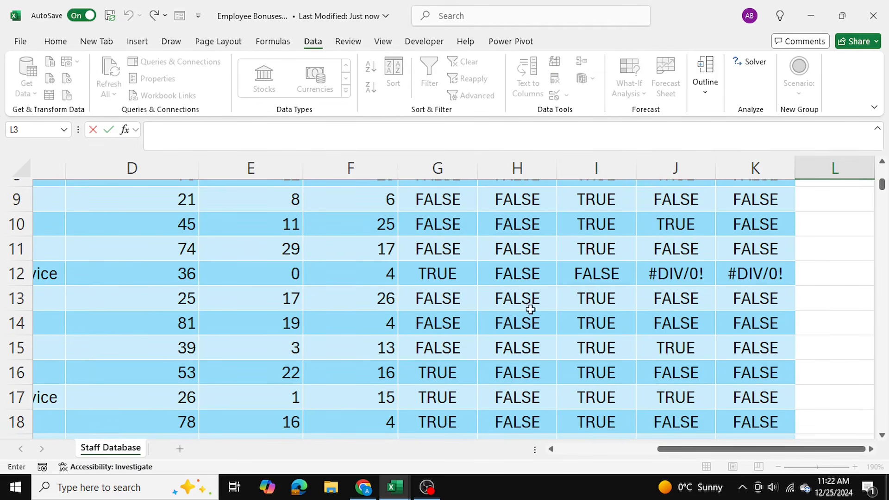
double_click(660, 276)
left_click(611, 303)
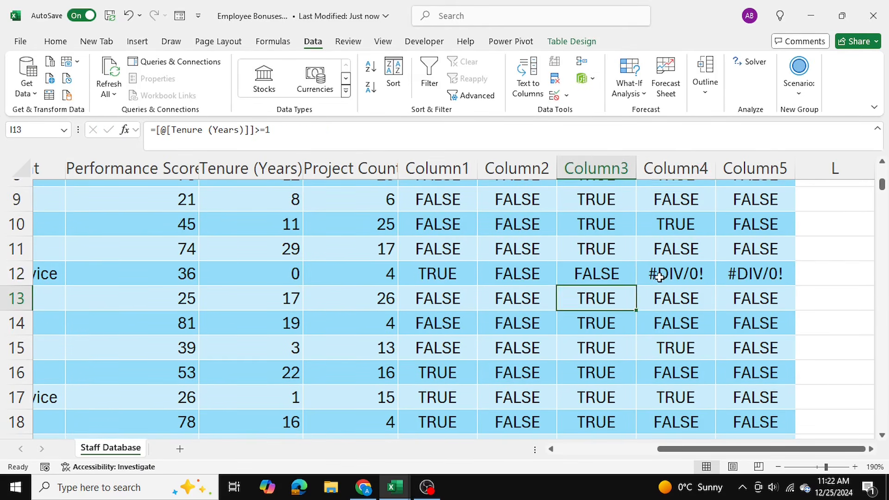
left_click(660, 277)
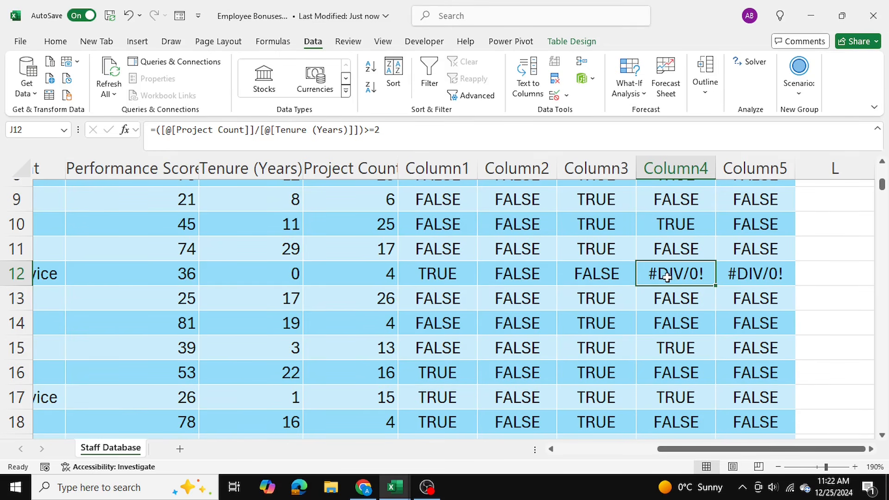
scroll(666, 276, "up", 3)
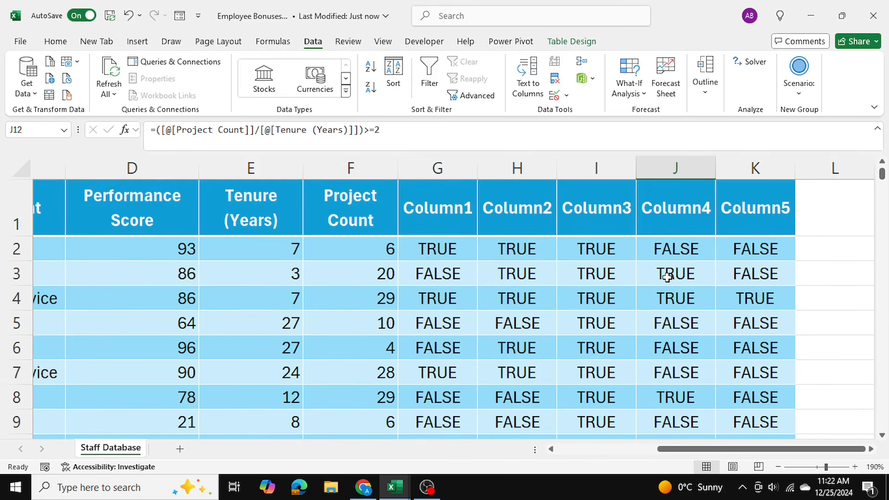
scroll(688, 305, "down", 6)
scroll(689, 311, "down", 2)
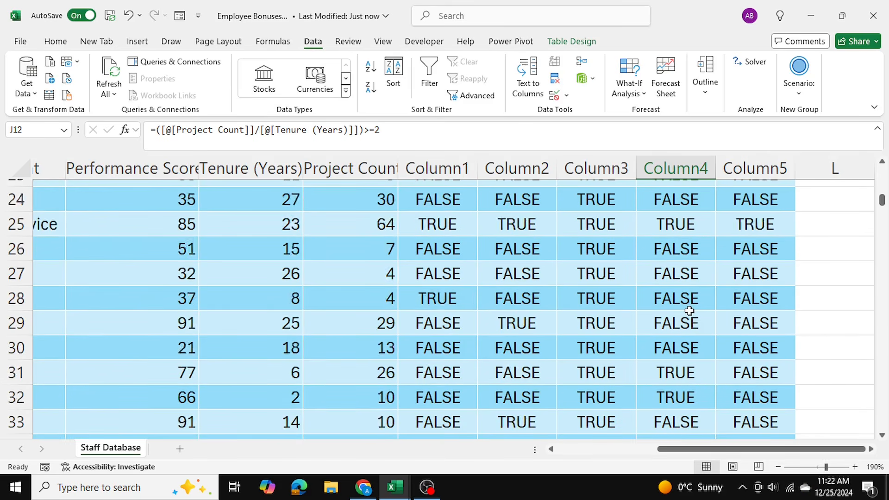
scroll(689, 311, "up", 8)
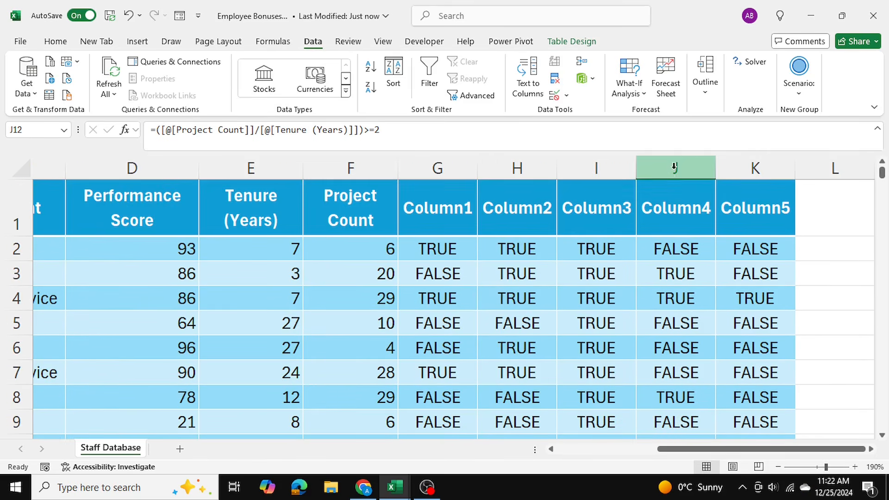
Wrap the projects-per-year test in cell J2 in IFERROR, returning FALSE on error
left_click(673, 254)
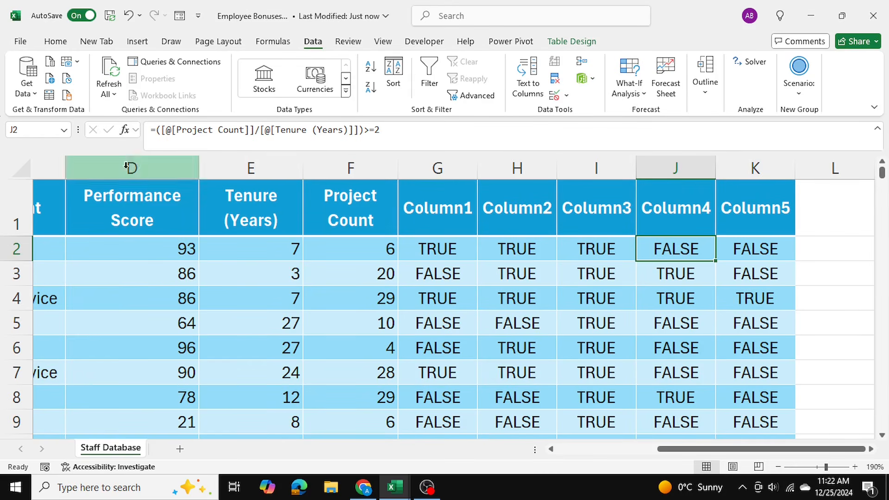
left_click(157, 129)
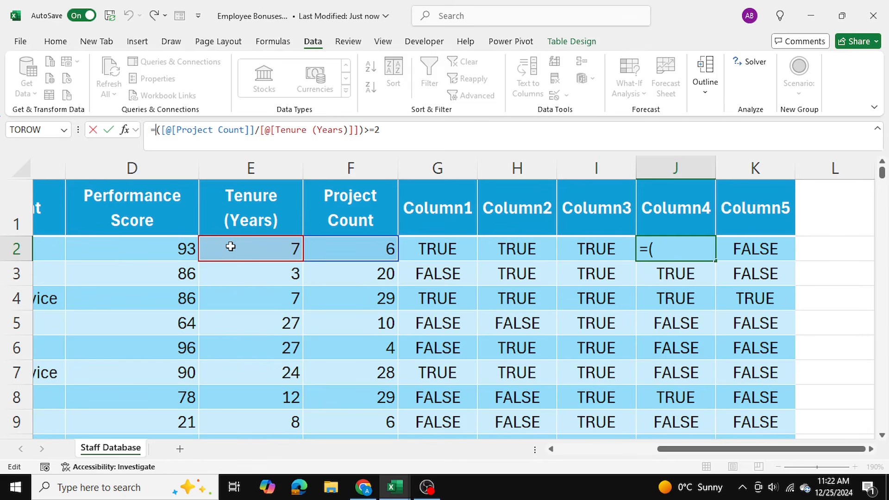
type("ifer")
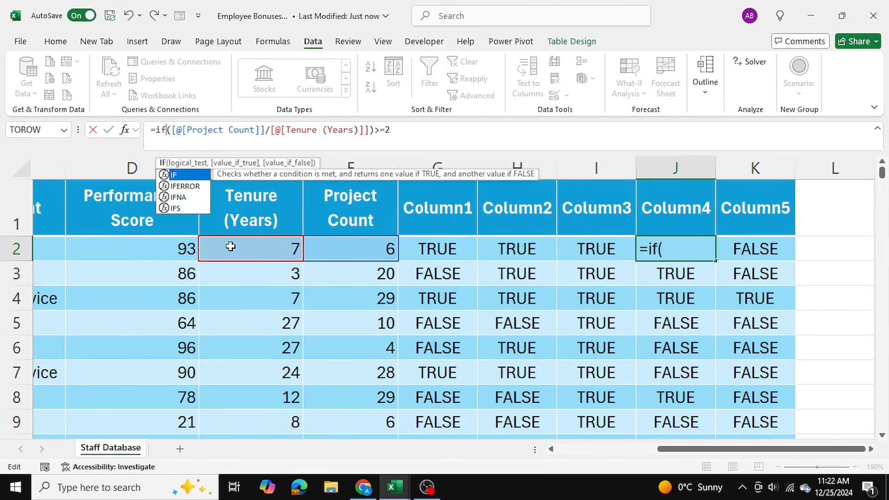
type("ror(")
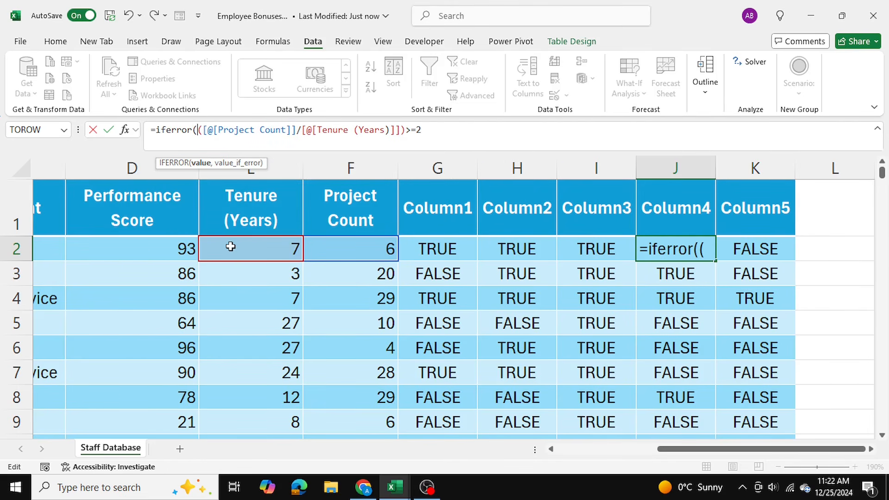
left_click(454, 140)
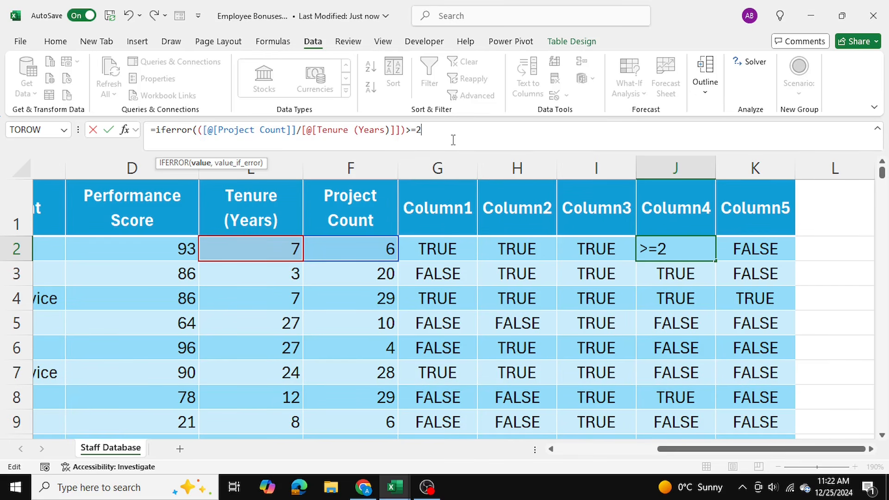
type(",false")
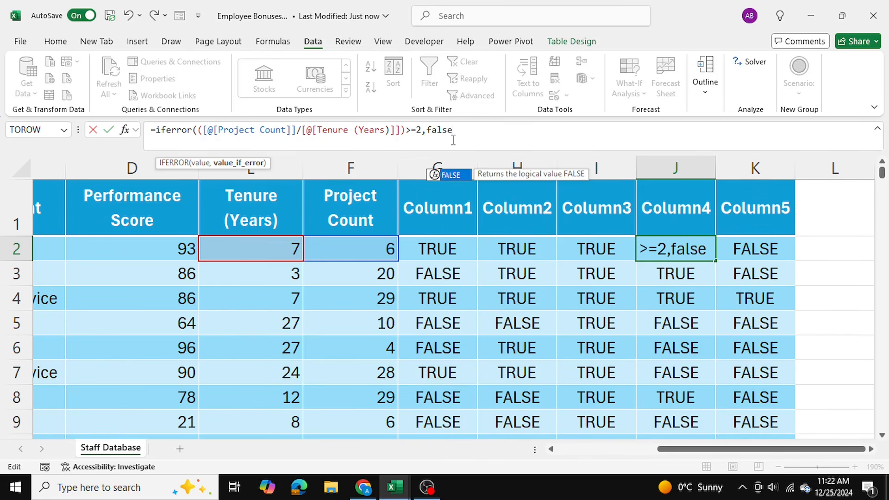
type(")")
key("Return")
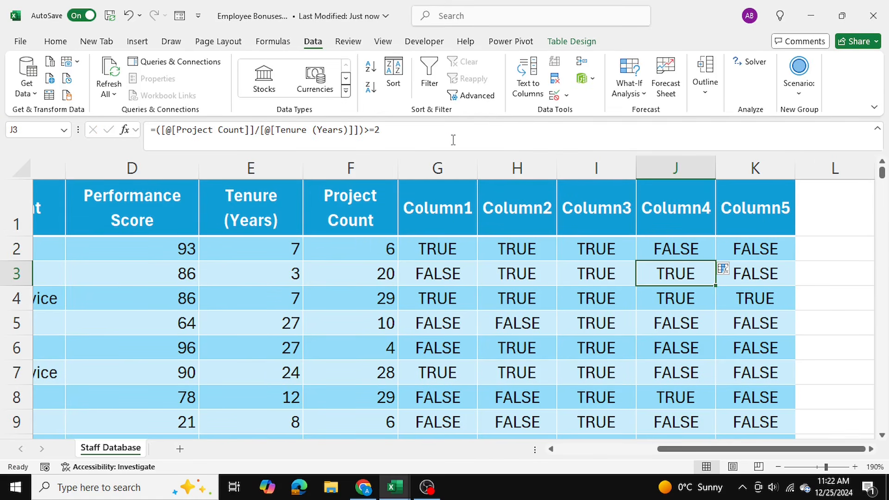
Fill the IFERROR formula in J2 down Column4 through all staff rows and check the results for errors
left_click(703, 247)
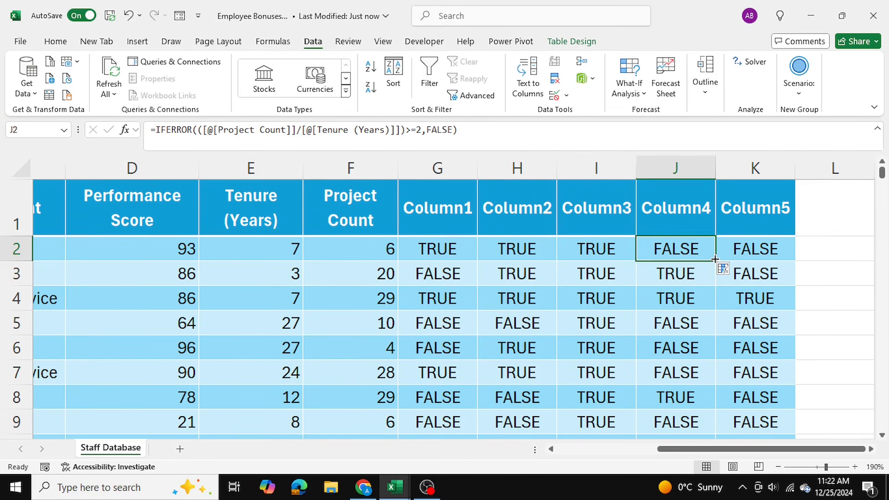
key("ctrl+shift+Down")
scroll(701, 293, "down", 11)
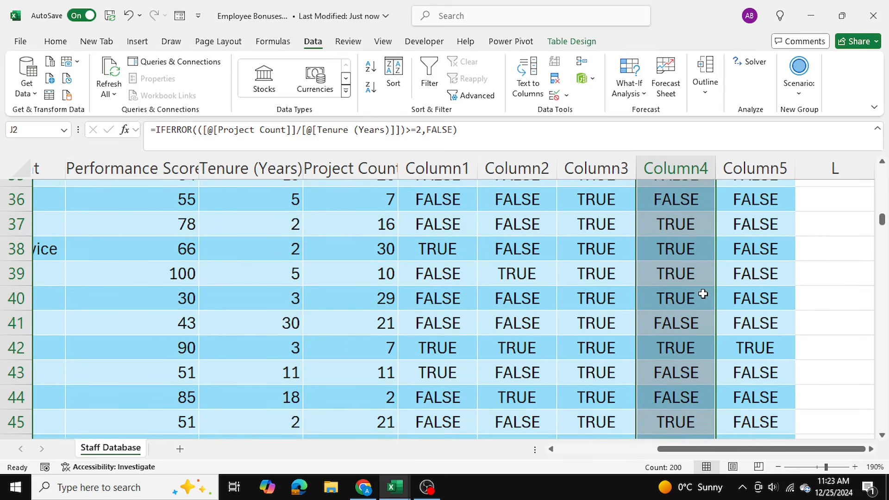
scroll(703, 294, "up", 3)
scroll(703, 294, "up", 6)
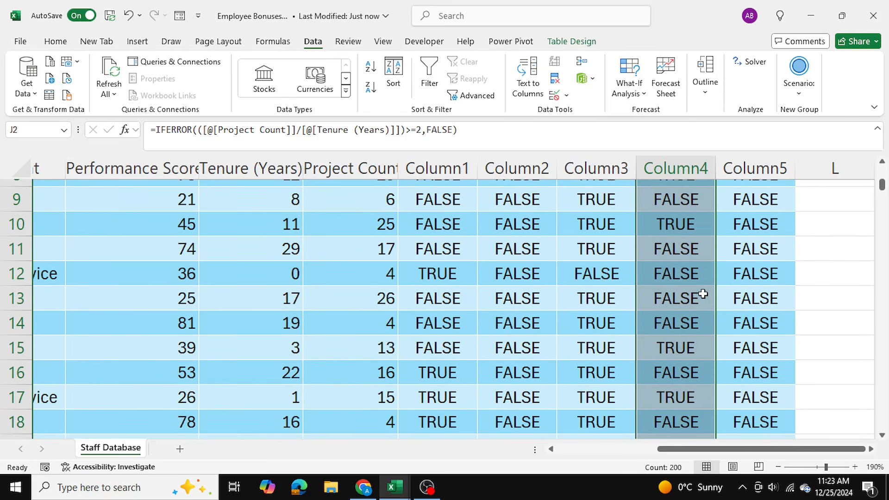
scroll(699, 297, "up", 3)
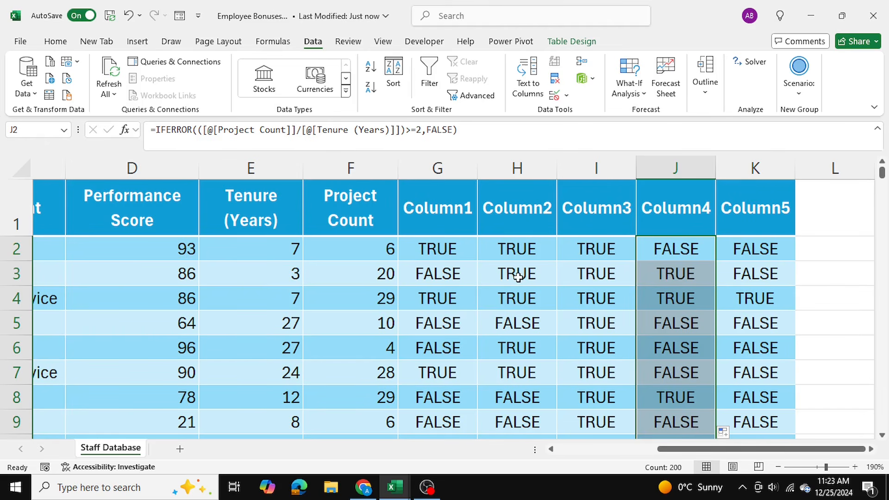
Inspect the test formulas in the first rows of Column1 through Column4
left_click(503, 295)
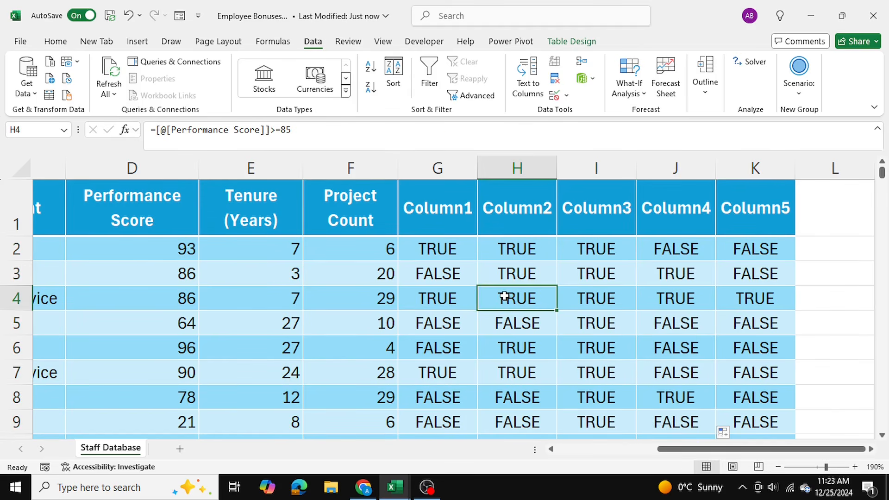
scroll(503, 296, "down", 9)
scroll(504, 296, "up", 9)
left_click(455, 249)
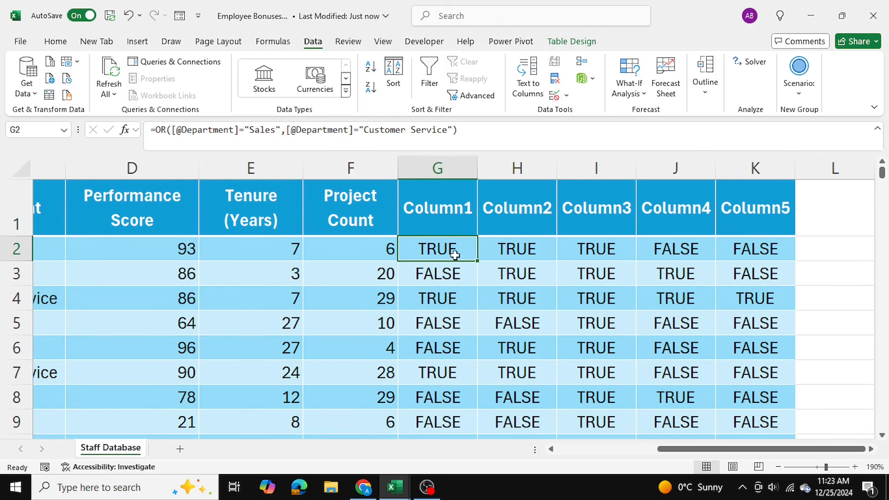
left_click(457, 274)
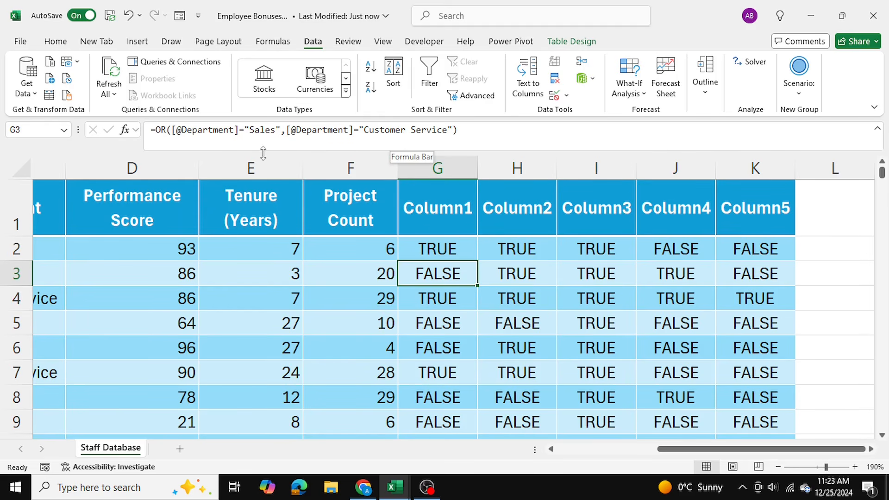
left_click(599, 284)
left_click(666, 280)
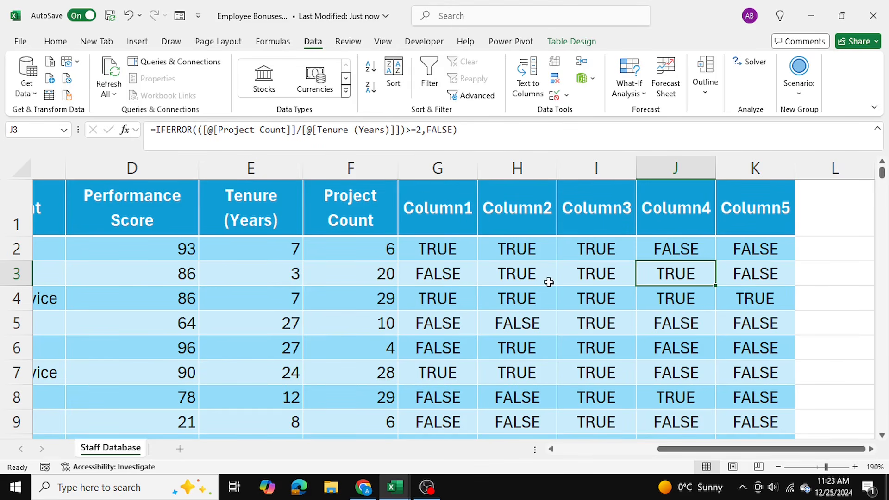
Replace the formulas in G2:K201 with their values by copying the range and pasting values only in place
left_click(448, 250)
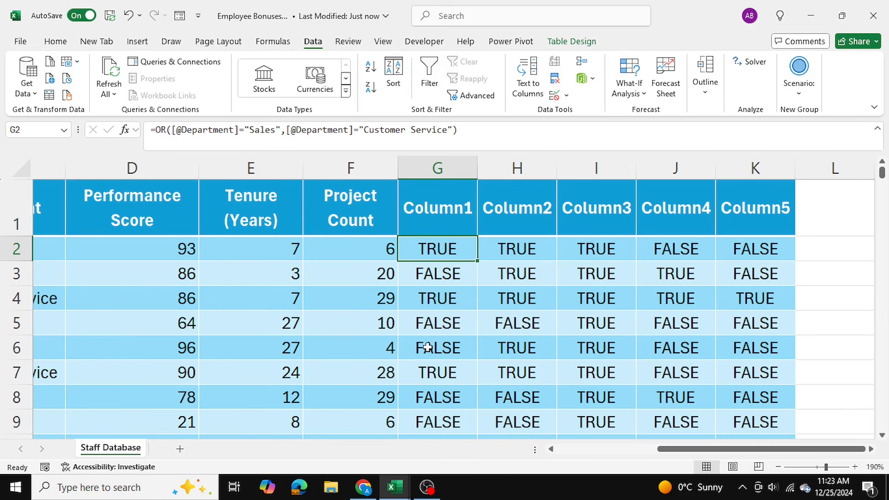
key("ctrl+shift+Right")
key("ctrl+shift+Down")
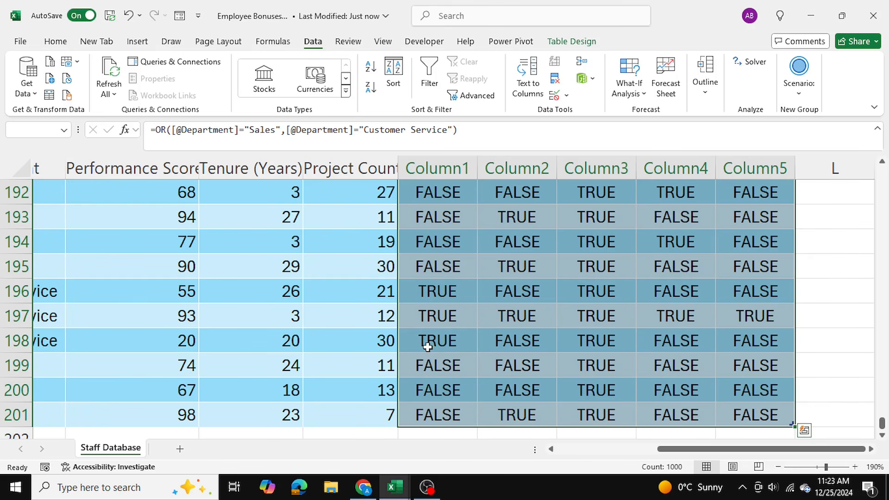
key("ctrl+c")
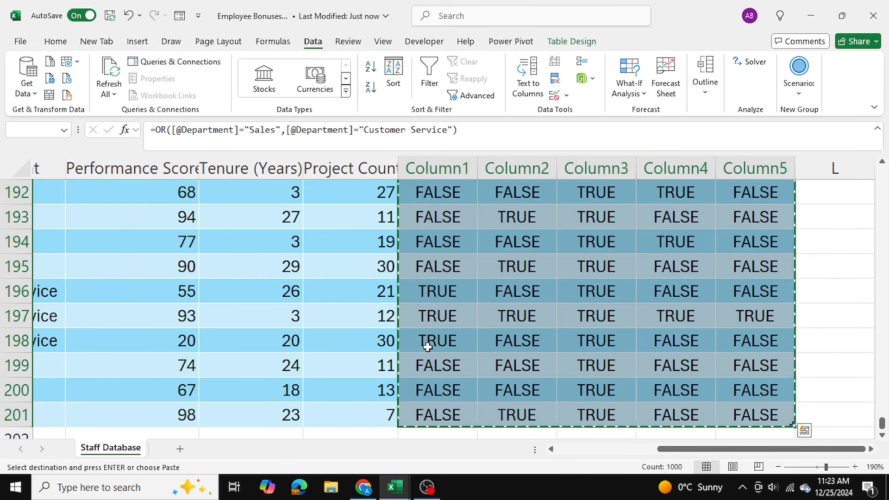
key("ctrl+shift+v")
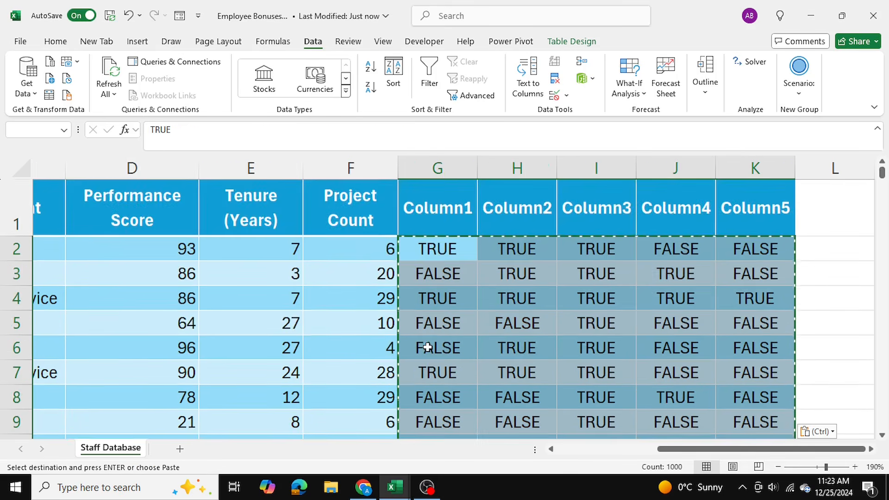
Spot-check cells in Column2 and Column3 for plain values instead of formulas, and end the copy selection
left_click(496, 343)
left_click(602, 324)
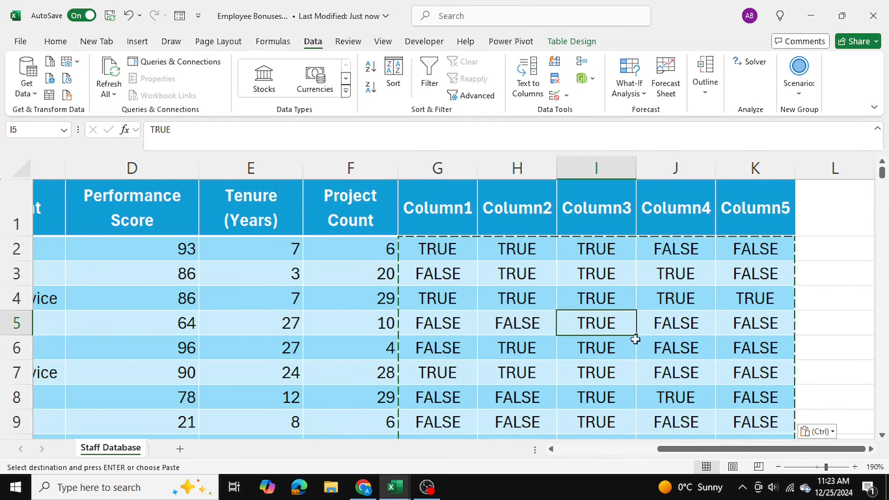
left_click(623, 365)
left_click(599, 325)
key("Escape")
left_click(521, 317)
left_click(508, 296)
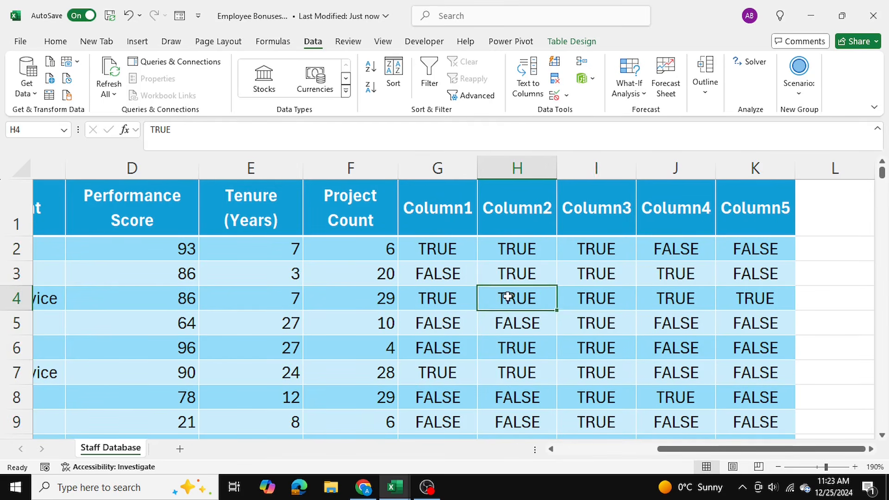
left_click(601, 296)
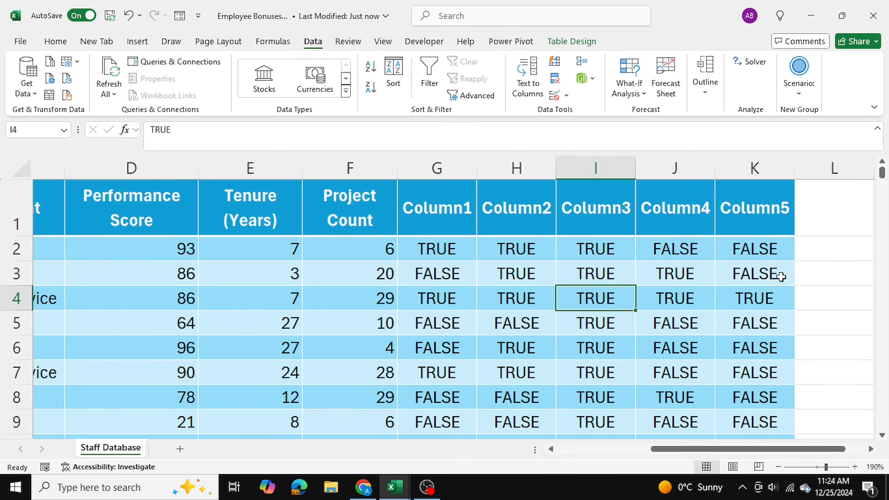
Review the Column5 results in the first staff rows, focusing on the result in K4
scroll(781, 277, "down", 1, "ctrl")
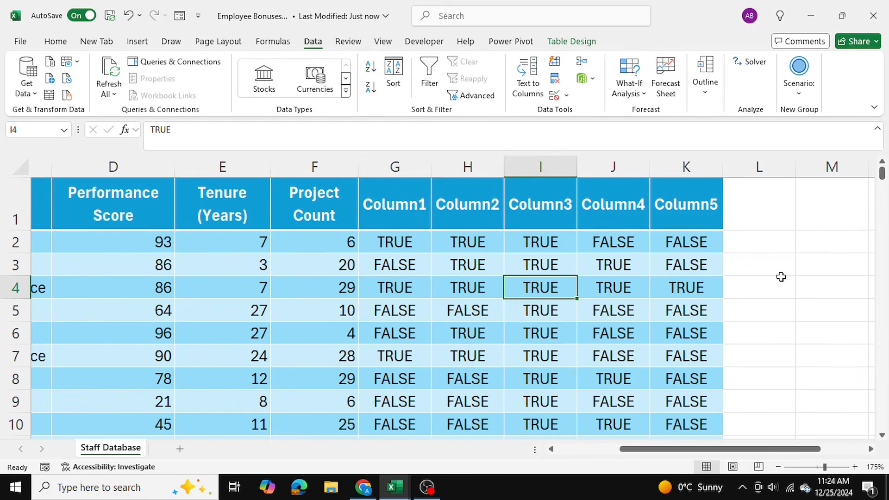
left_click(818, 206)
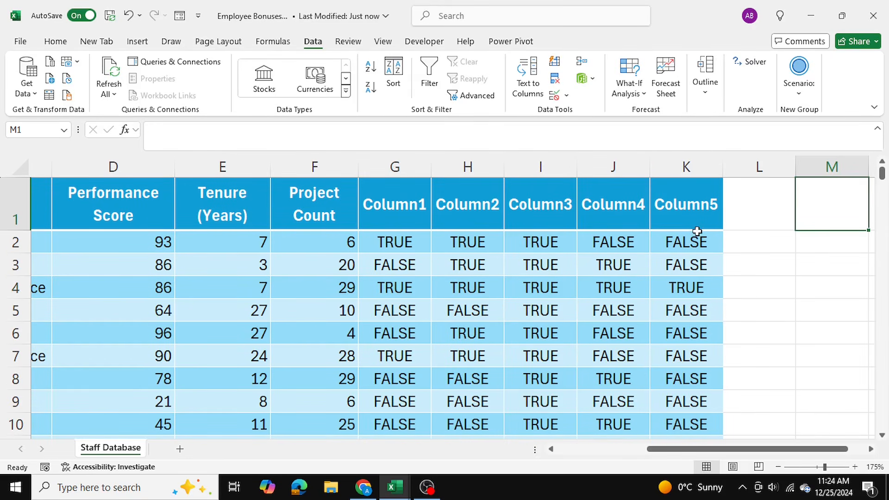
left_click_drag(695, 205, 708, 377)
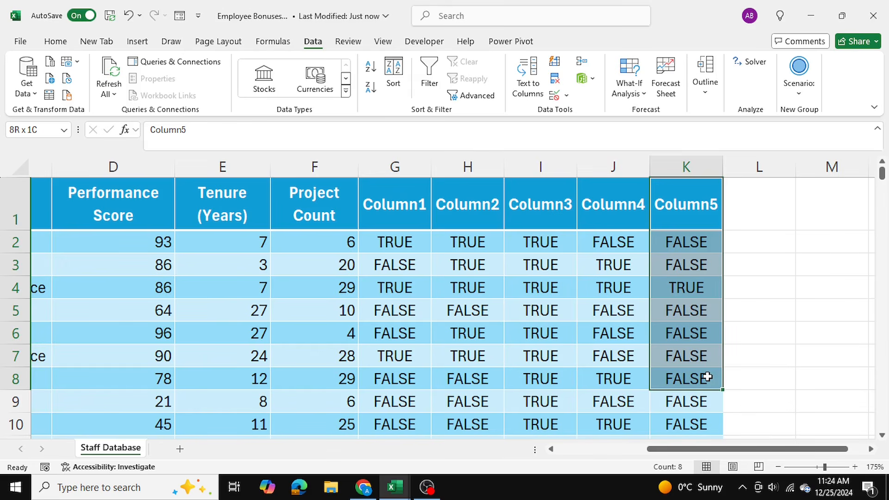
left_click(671, 287)
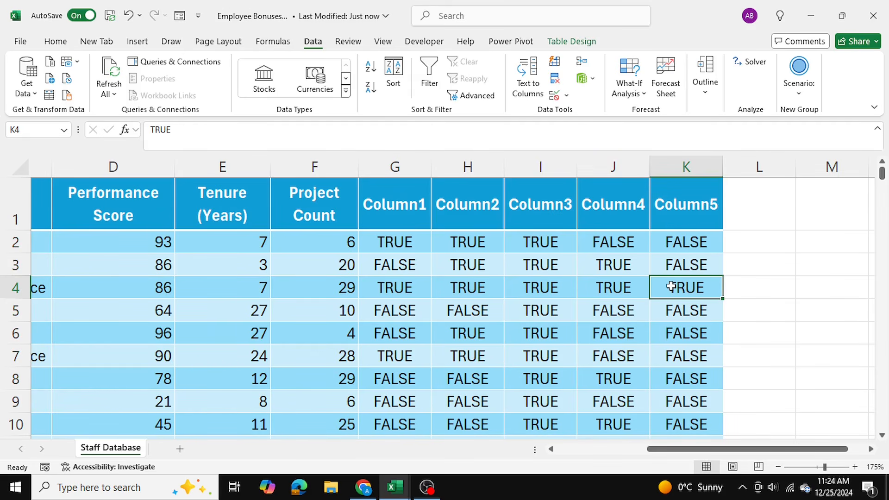
Try highlighting the whole of row 4 with a yellow fill, and undo the fill
left_click(15, 287)
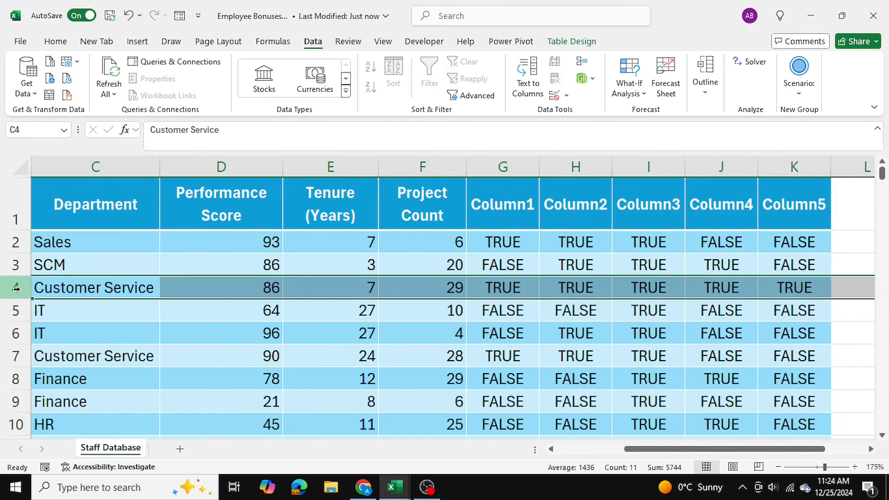
left_click(55, 42)
left_click(176, 87)
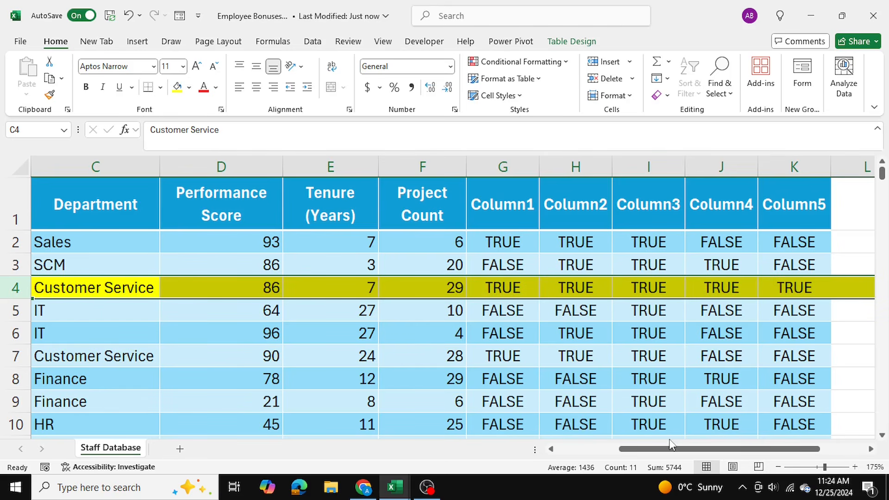
left_click_drag(669, 448, 688, 453)
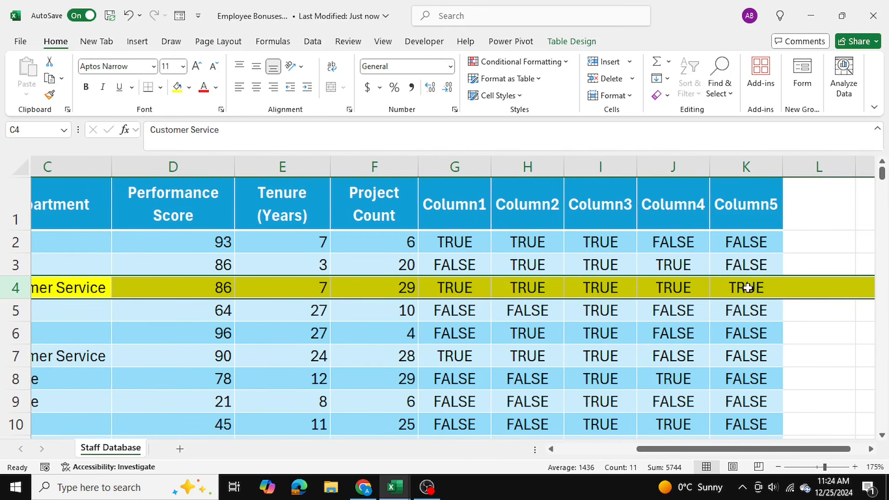
key("ctrl+z")
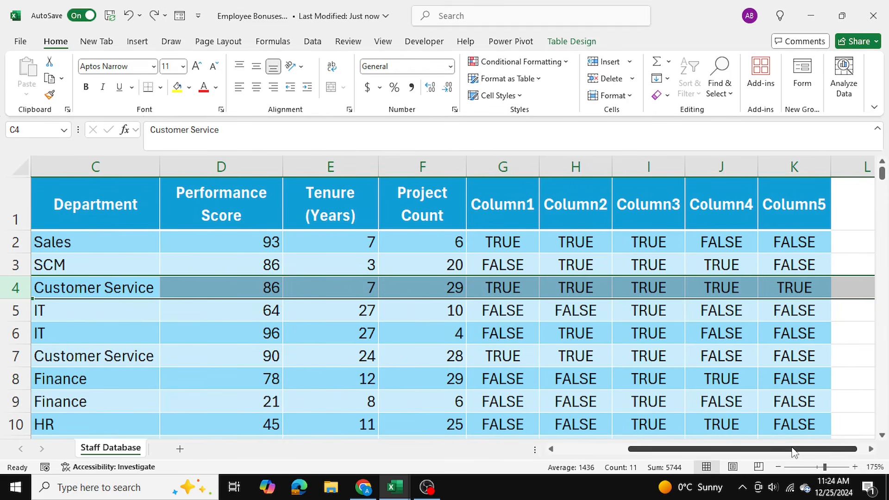
left_click_drag(792, 452, 854, 451)
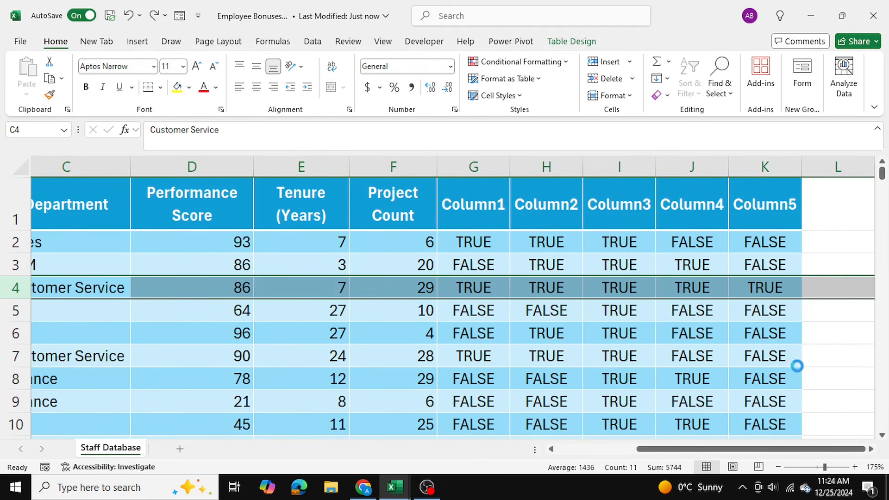
scroll(797, 366, "down", 1, "ctrl")
left_click(750, 211)
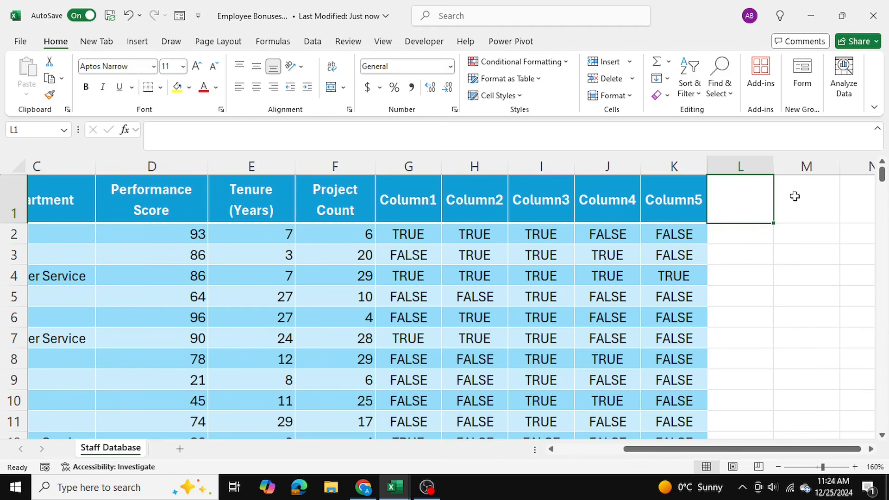
key("BackSpace")
key("Return")
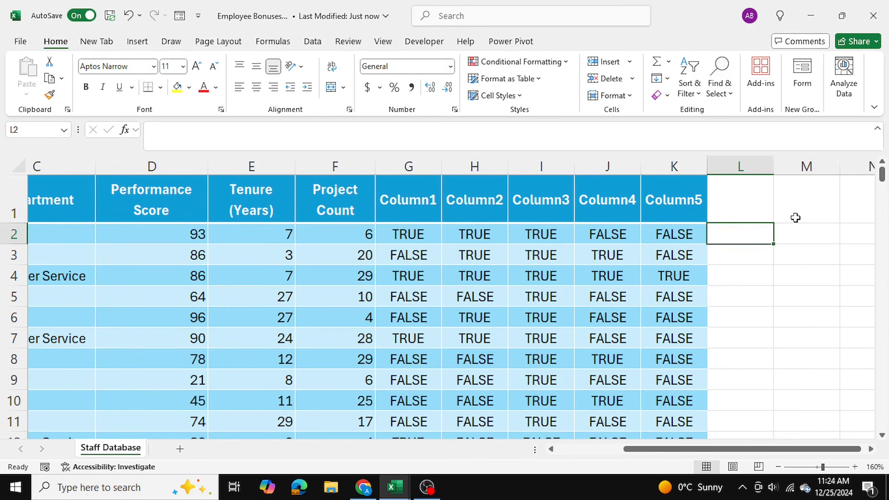
key("Up")
left_click(797, 211)
left_click(700, 258)
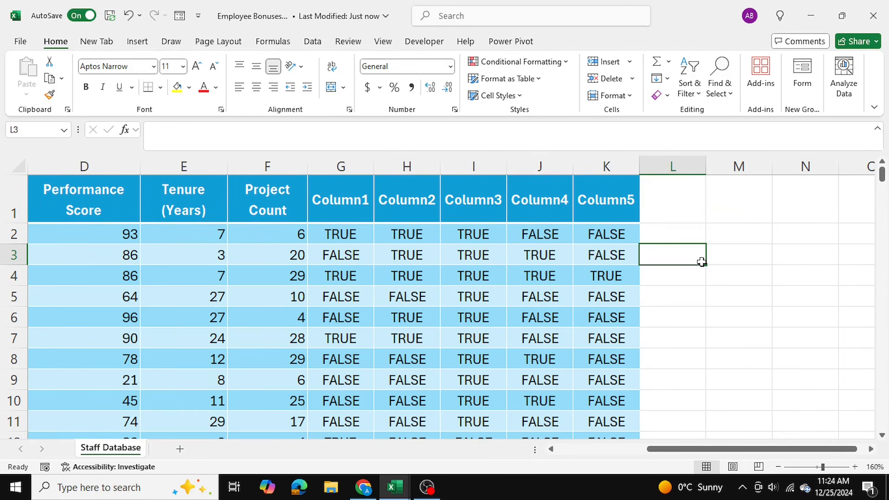
left_click(620, 203)
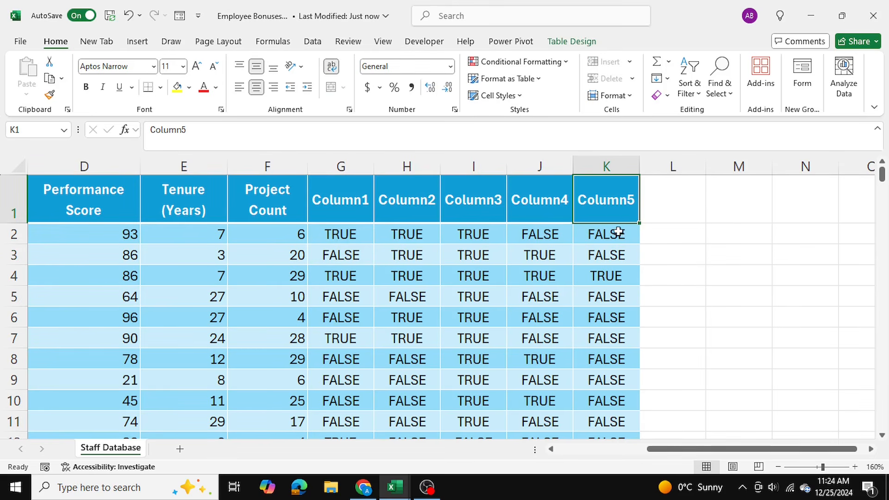
Build a filter criterion beside the staff table with the header Column5 in M1 and the value TRUE in M2
left_click(729, 210)
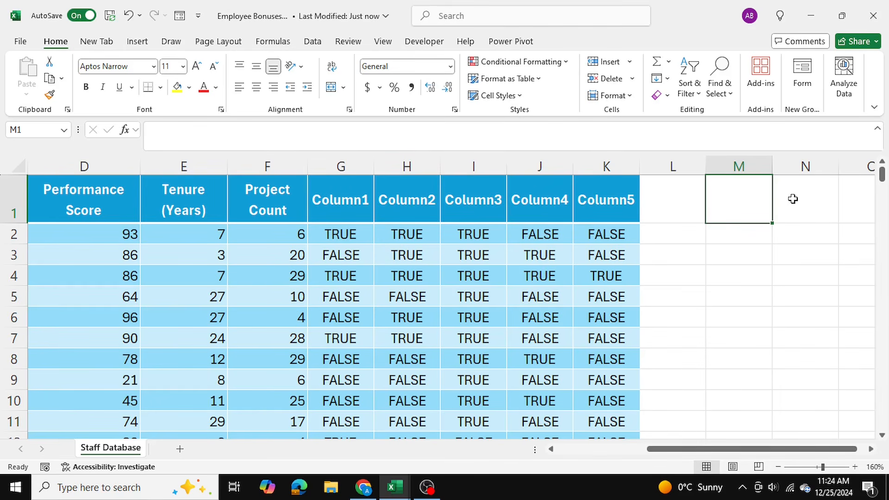
type("Column")
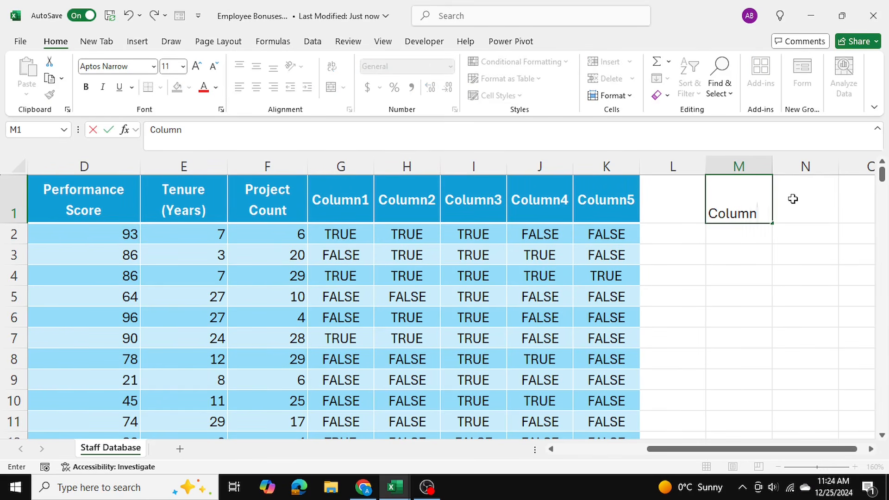
type("5")
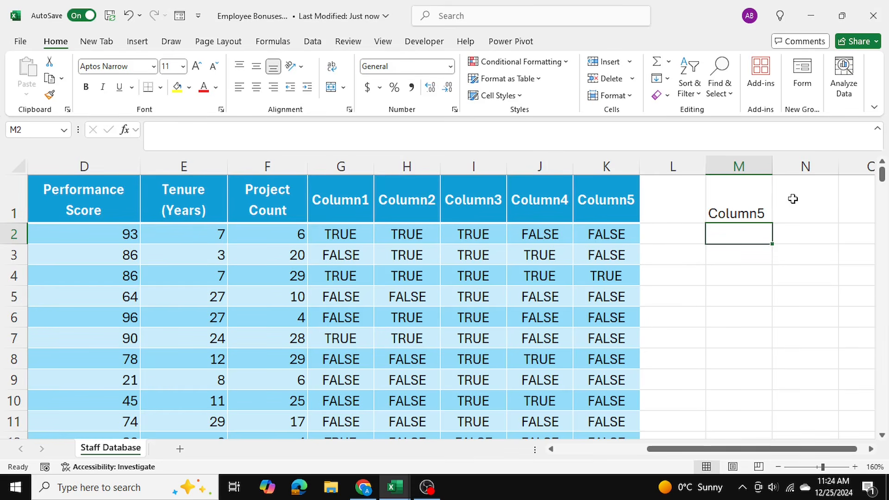
left_click(637, 184)
left_click(723, 231)
type("T")
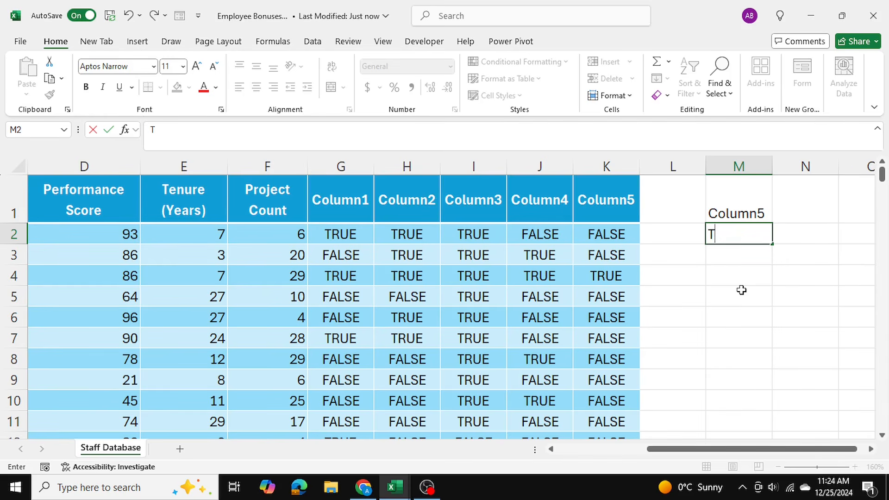
type("RUE")
key("Return")
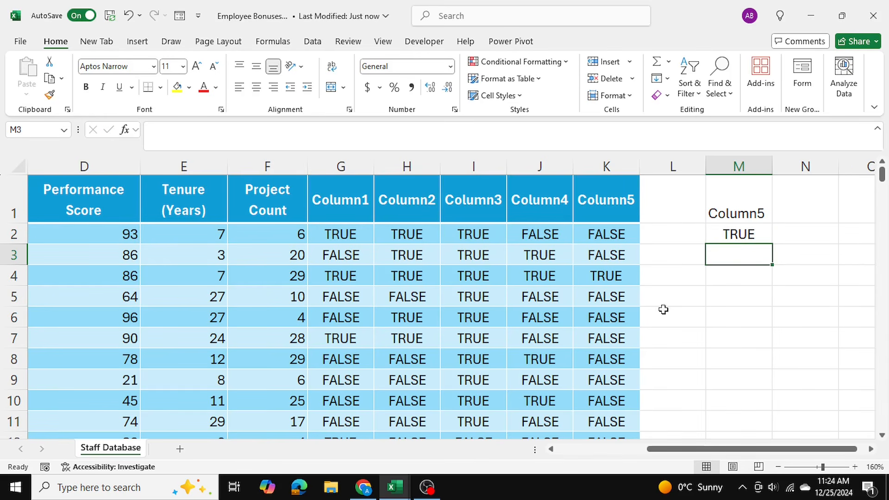
left_click_drag(599, 244, 606, 291)
left_click(754, 290)
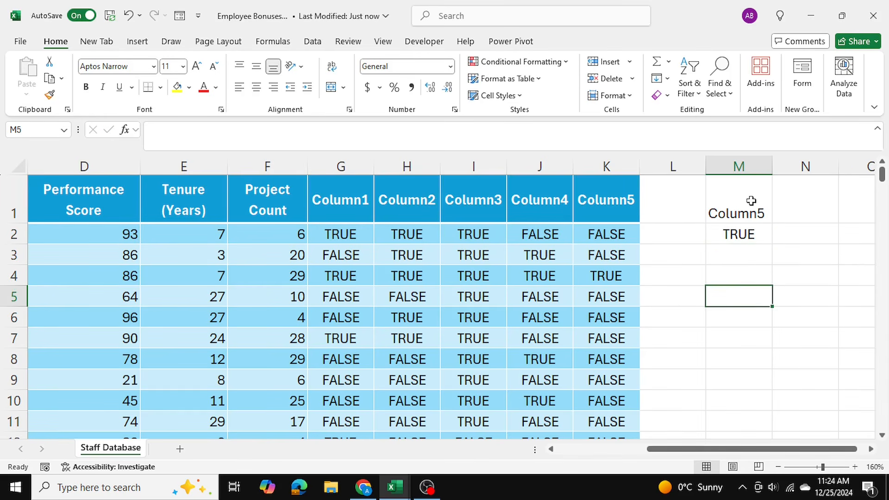
Turn the criterion range M1:M2 into a table with headers and hide its filter button
left_click(750, 199)
key("ctrl+t")
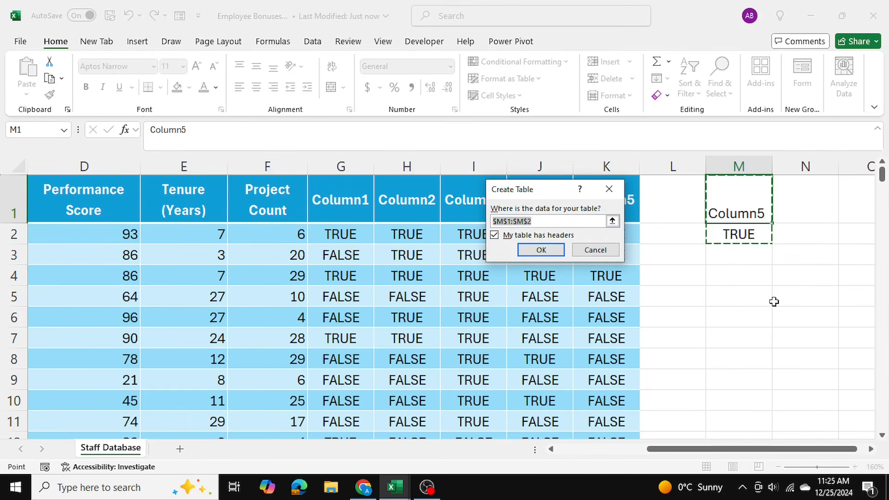
left_click(555, 255)
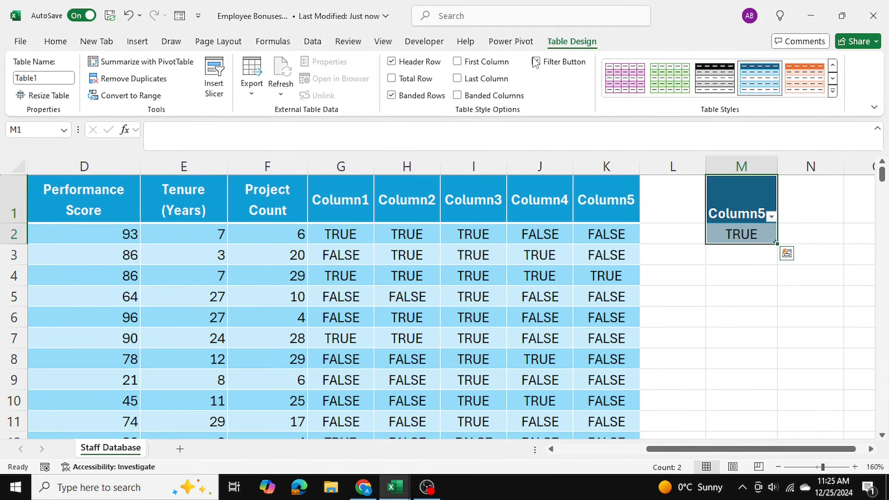
left_click(535, 62)
left_click(740, 317)
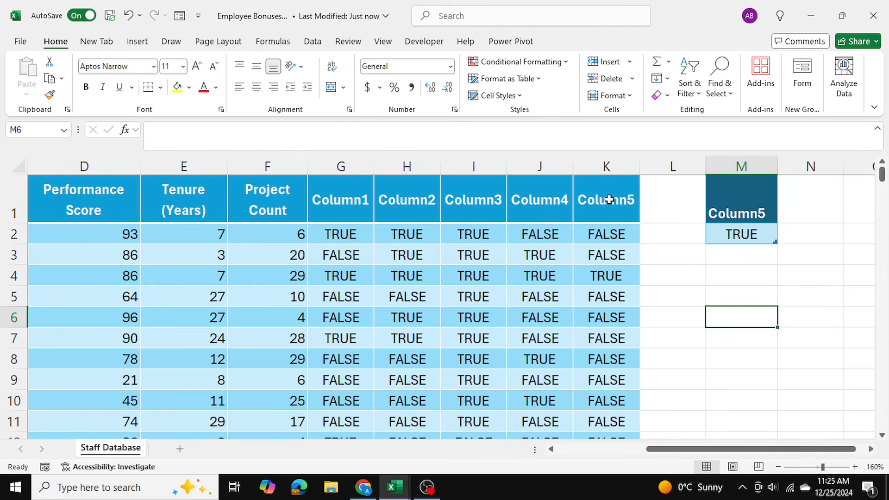
left_click_drag(609, 200, 609, 277)
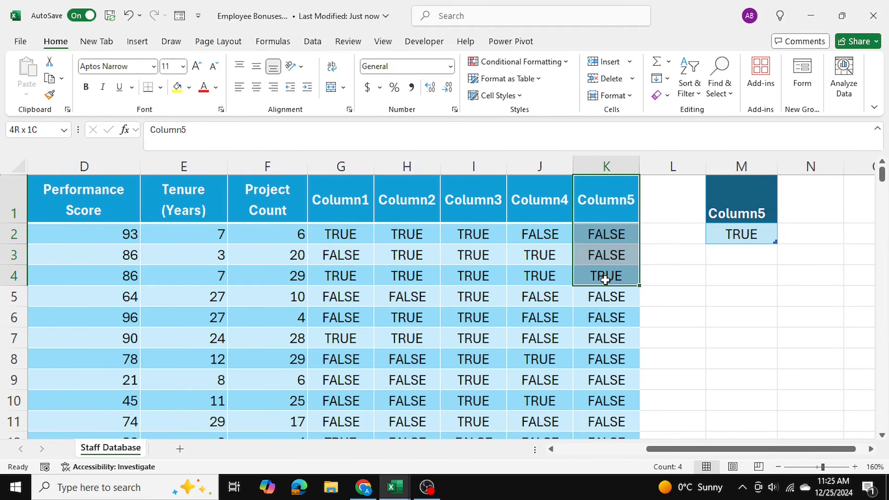
left_click(711, 275)
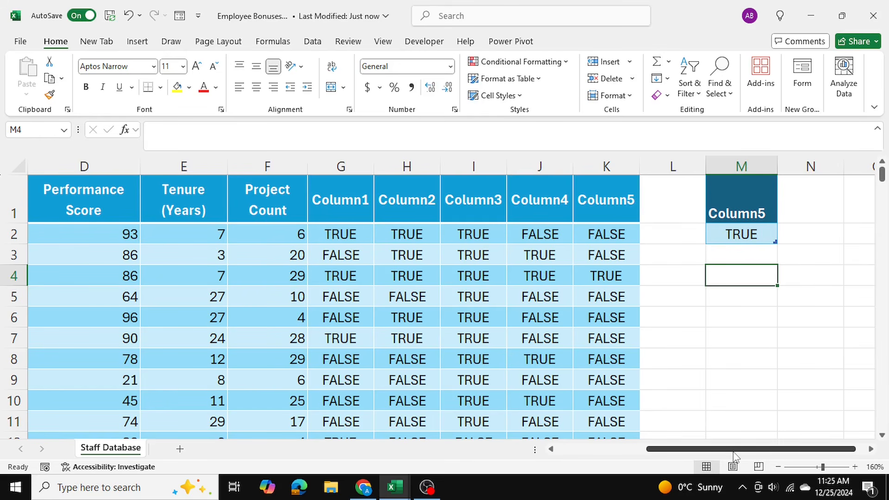
Start an Advanced Filter and set its list range to the entire staff table, from the Employee ID header to the last row
left_click_drag(733, 451, 562, 464)
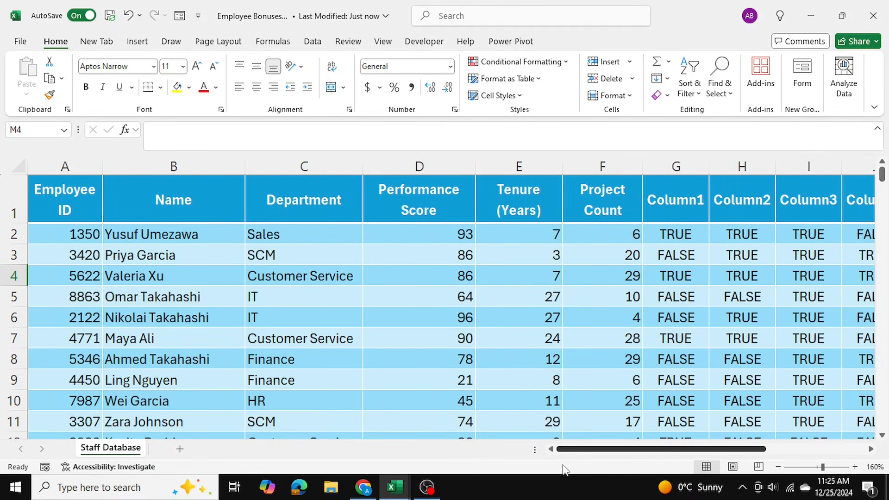
left_click(319, 42)
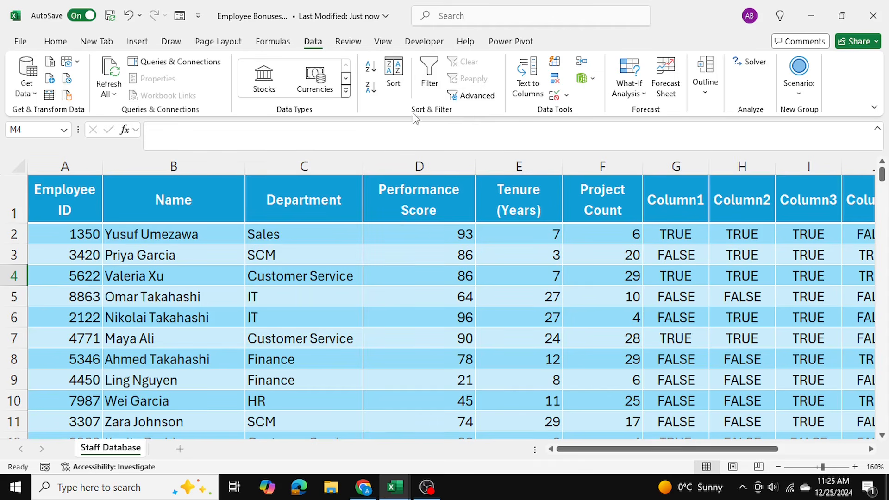
left_click(472, 96)
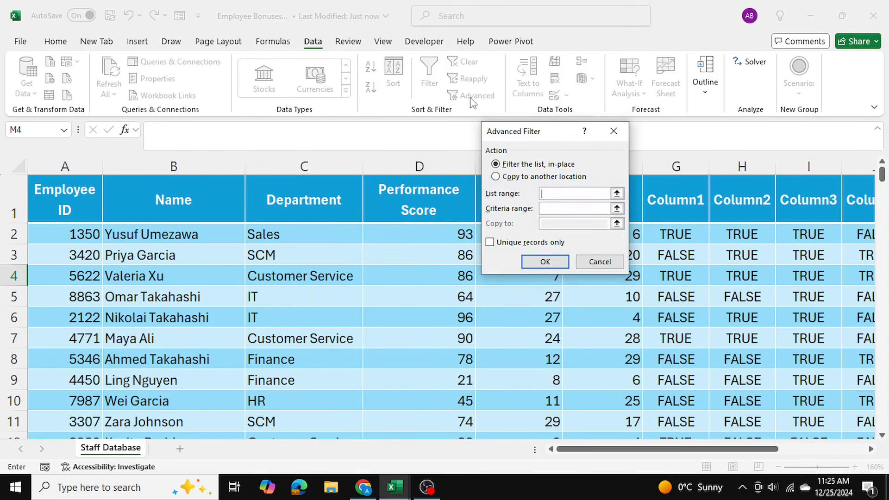
left_click(547, 193)
left_click(59, 200)
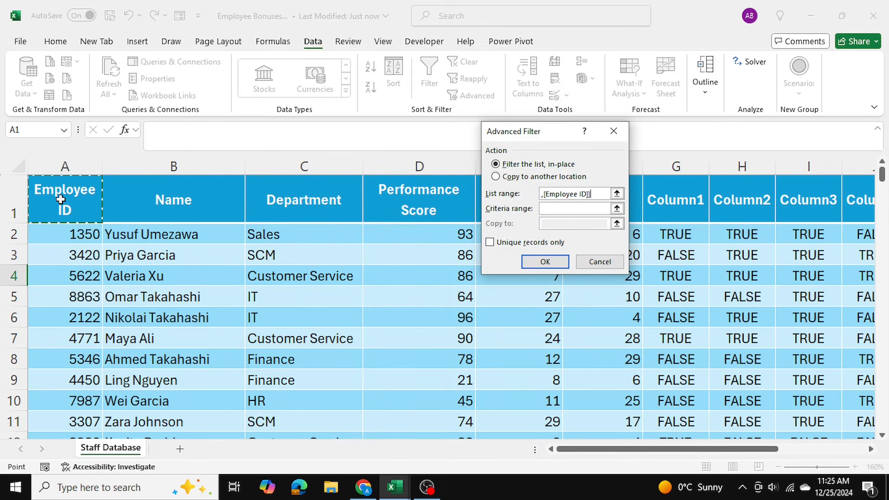
key("ctrl+shift+Right")
key("ctrl+shift+Down")
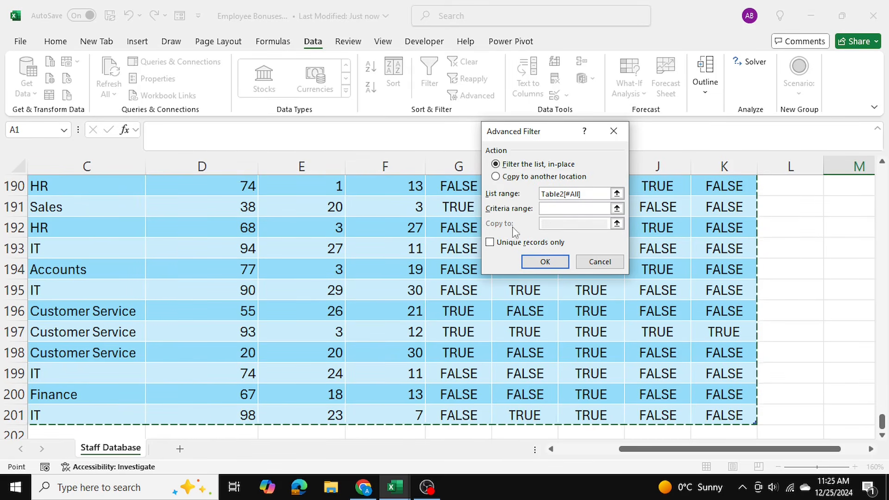
Set the Advanced Filter's criteria range to the Column5 criterion in M1:M2
left_click(547, 208)
scroll(626, 322, "up", 20)
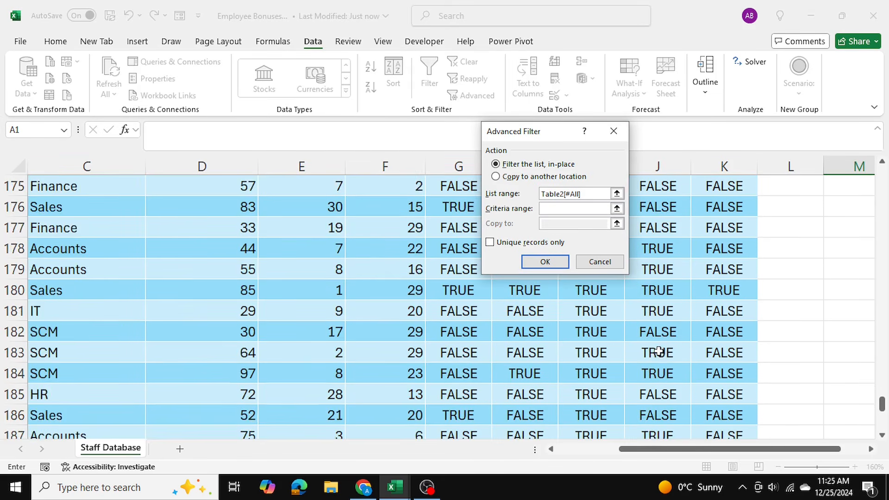
scroll(658, 351, "up", 20)
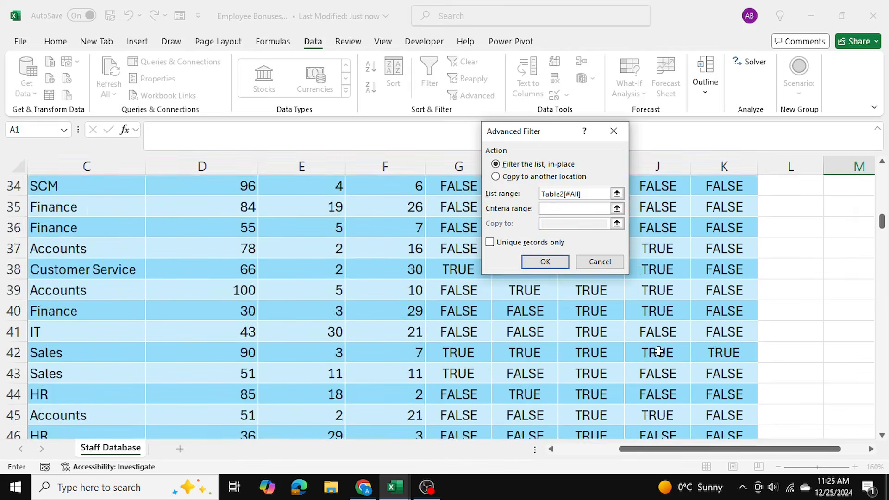
left_click_drag(739, 449, 764, 448)
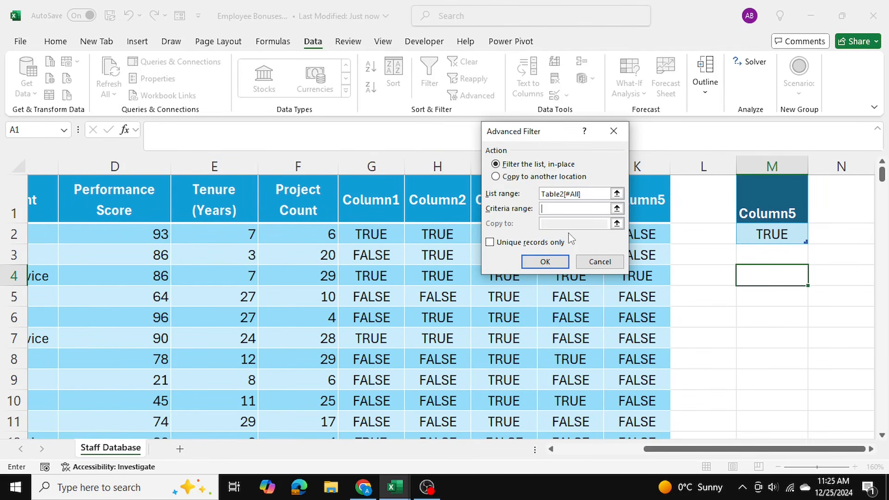
left_click_drag(774, 199, 774, 230)
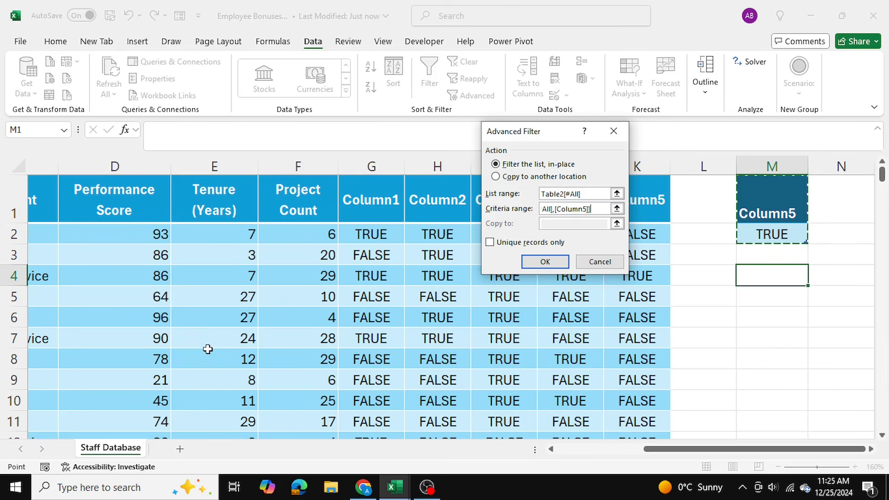
Set the Advanced Filter to copy the matching records to another location starting at M6, and run it
left_click(496, 176)
left_click(616, 223)
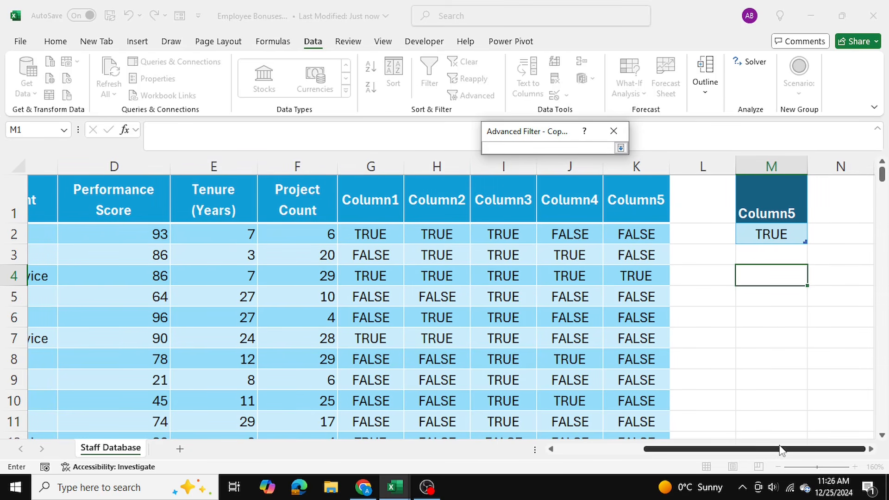
left_click(775, 320)
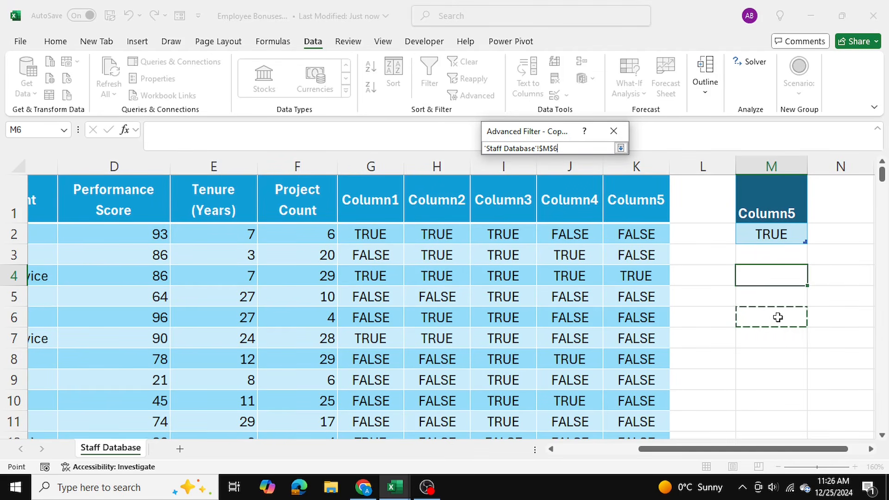
left_click(621, 148)
left_click(542, 260)
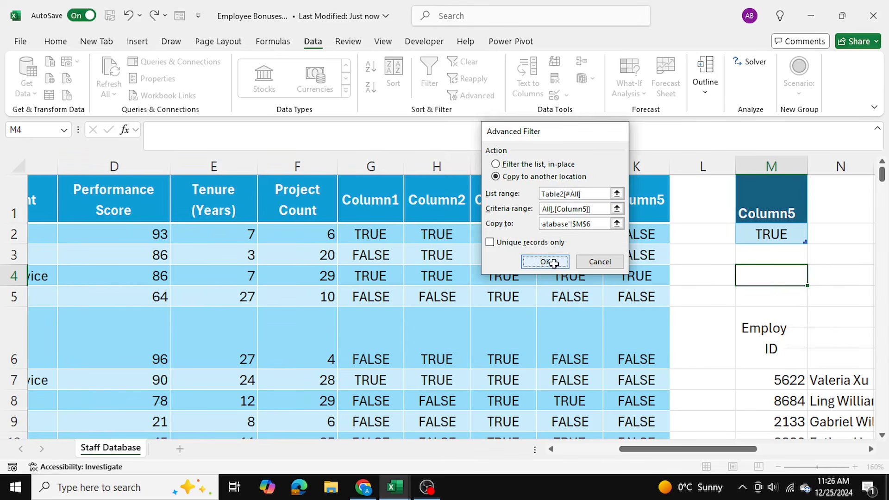
Convert the extracted records in M6:W17 into a table with headers and hide its filter buttons
scroll(714, 451, "right", 5)
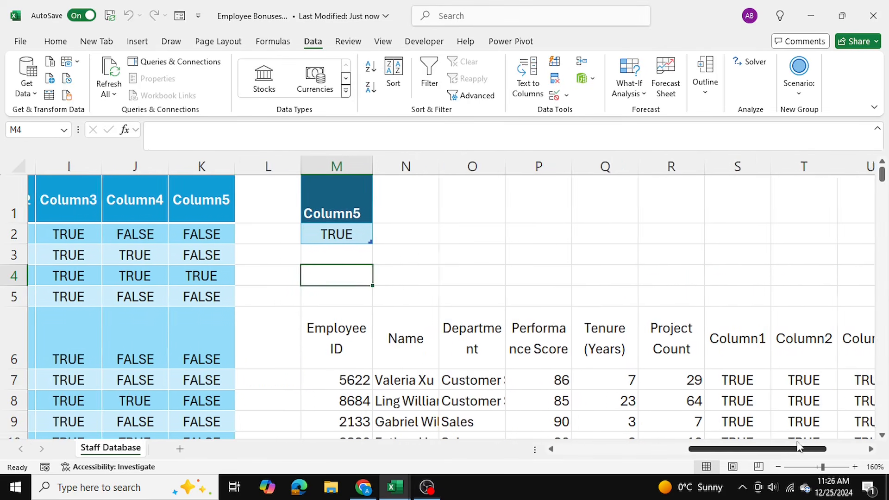
scroll(679, 353, "down", 4)
scroll(676, 354, "up", 3)
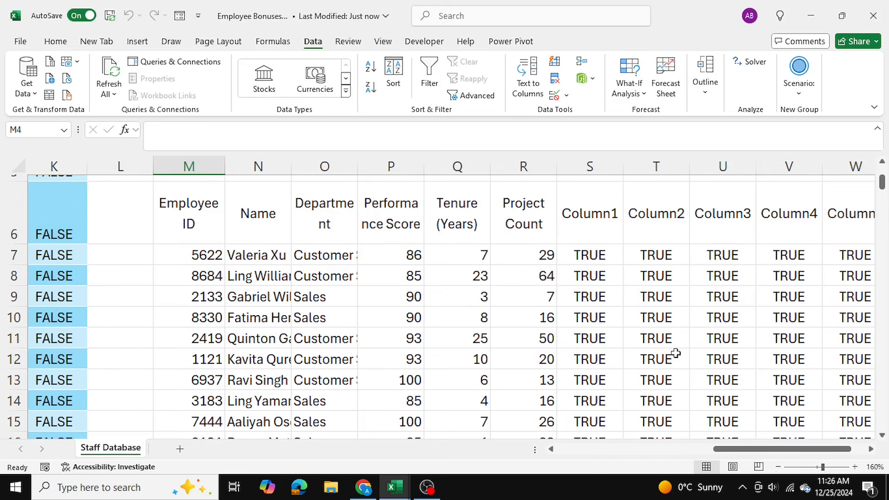
left_click(189, 237)
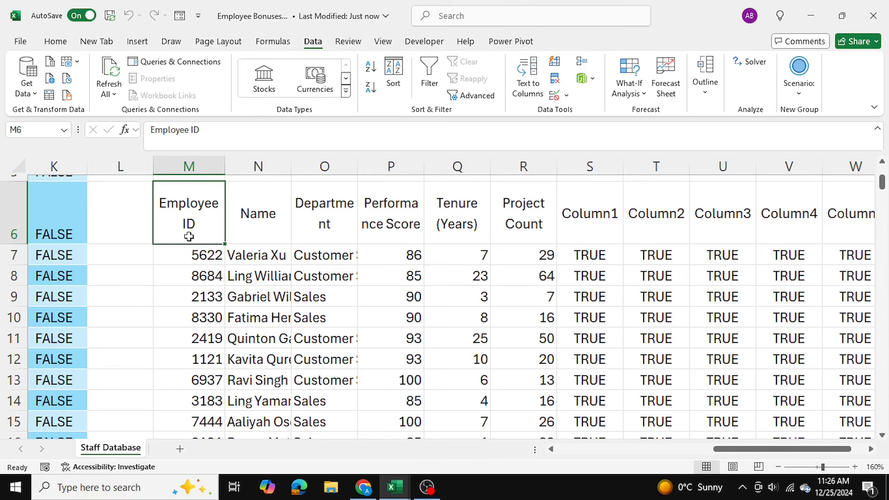
key("ctrl+t")
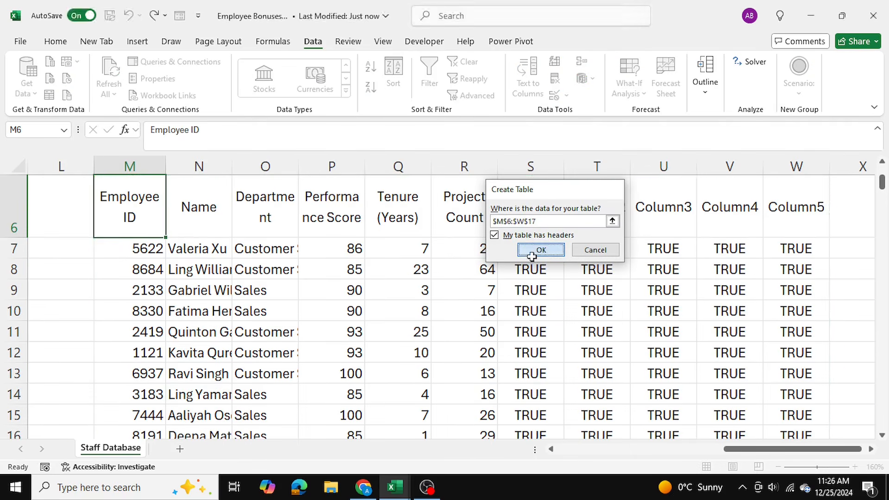
left_click(541, 250)
scroll(571, 314, "down", 2)
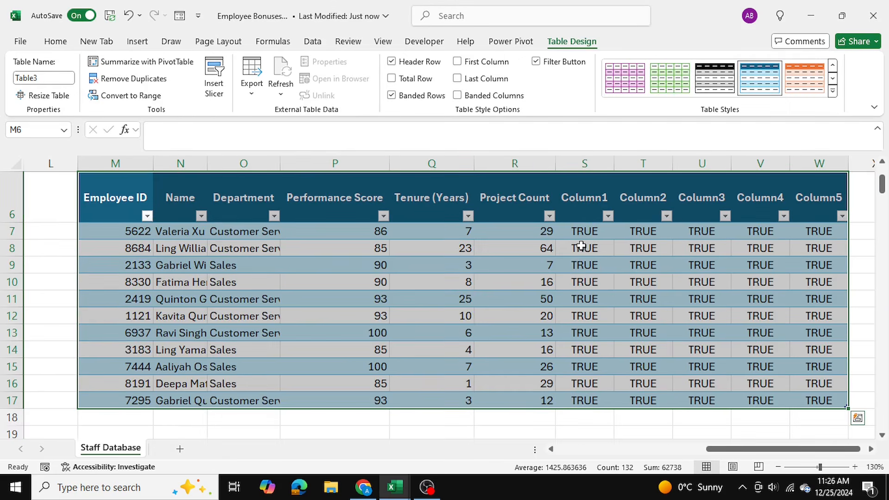
left_click(537, 62)
Hide columns S to W with the logical test results, and widen the extracted table's Name column to show full names
left_click(584, 298)
left_click_drag(592, 164, 816, 164)
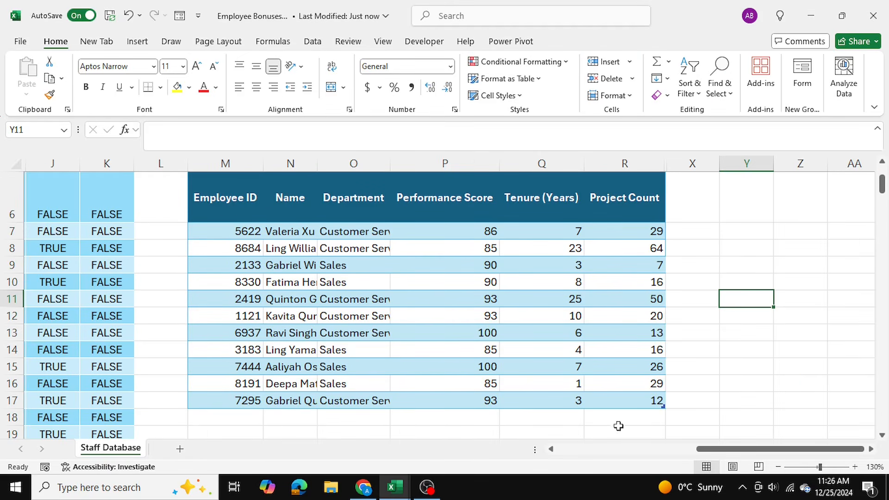
left_click_drag(226, 230, 629, 405)
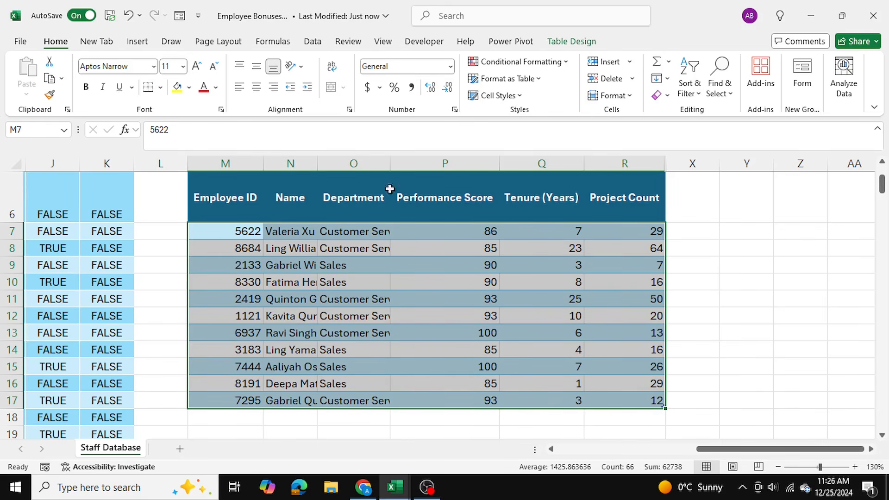
left_click_drag(317, 163, 388, 163)
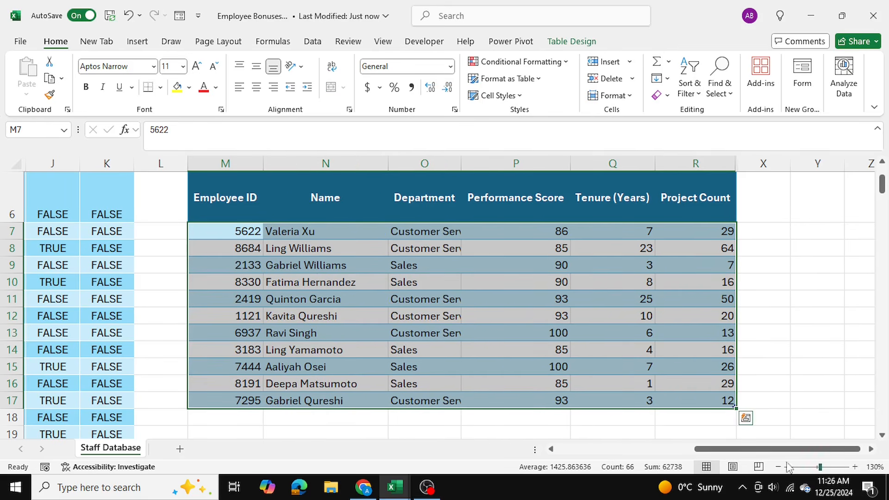
Review the full staff list against the extracted records, and widen the extracted table's Department column to show full department names
left_click(607, 449)
left_click(607, 449)
scroll(343, 304, "down", 20)
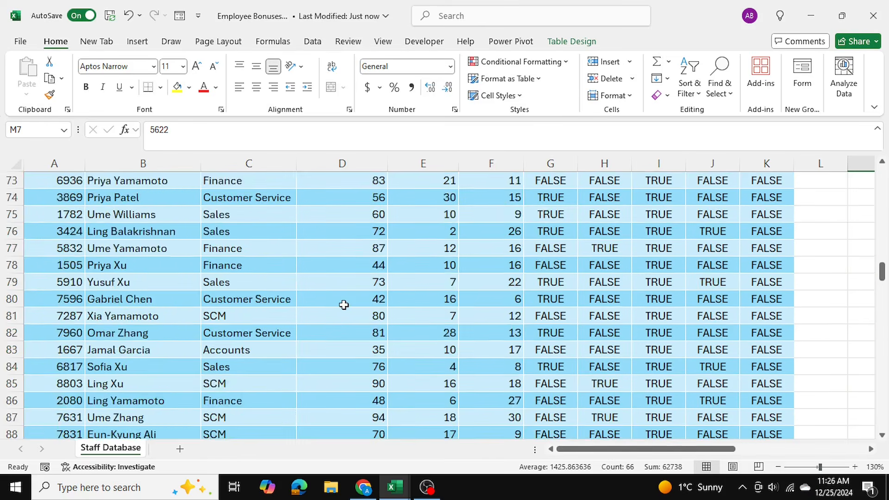
scroll(344, 305, "up", 20)
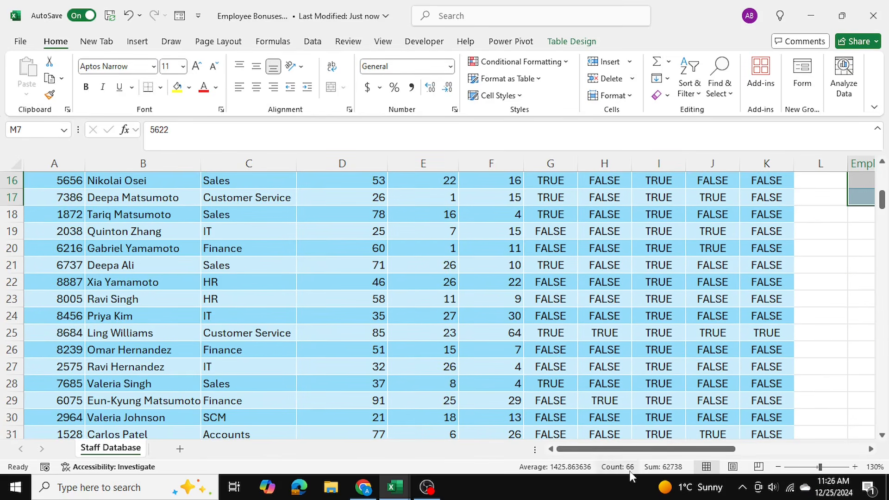
left_click_drag(630, 452, 709, 453)
scroll(616, 400, "up", 4)
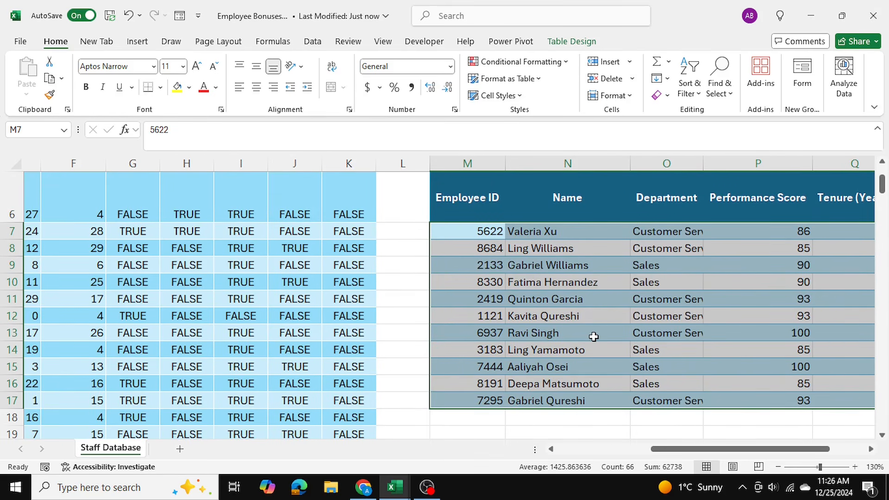
scroll(593, 336, "up", 2)
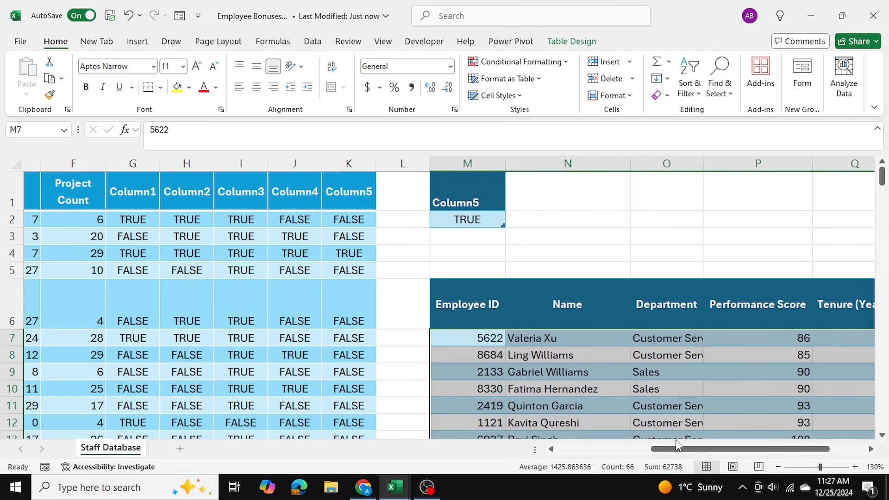
left_click_drag(681, 452, 684, 451)
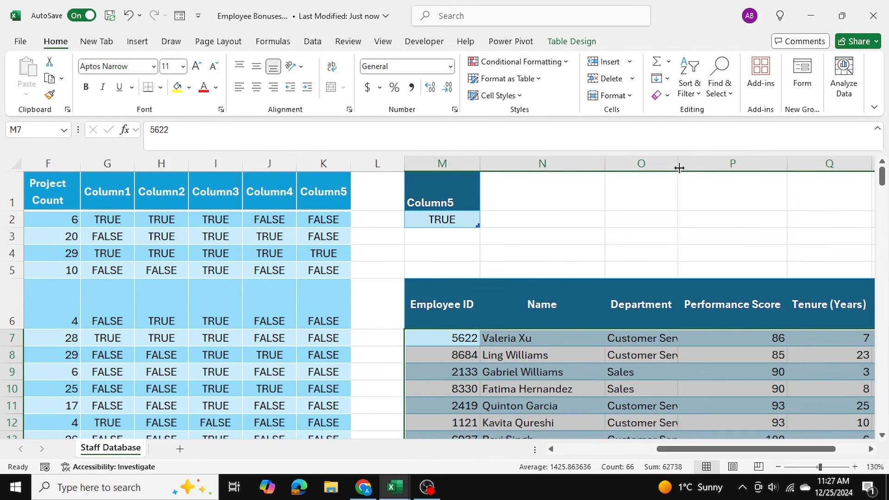
left_click_drag(677, 165, 724, 159)
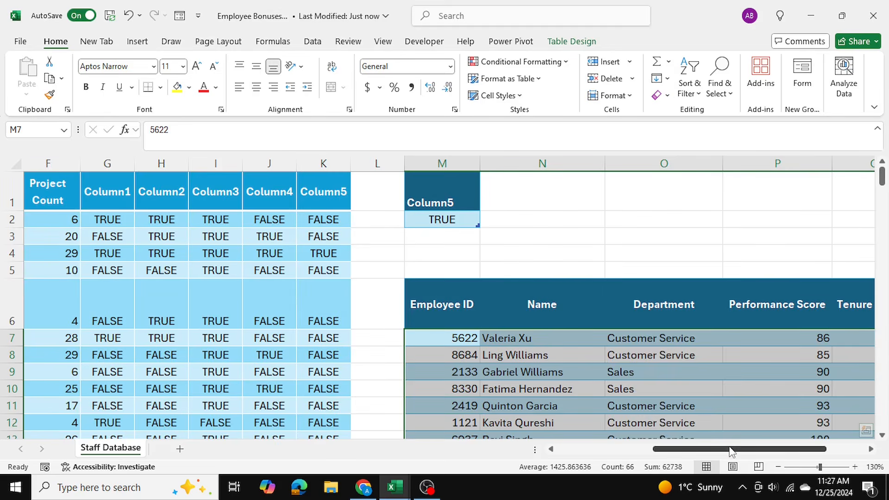